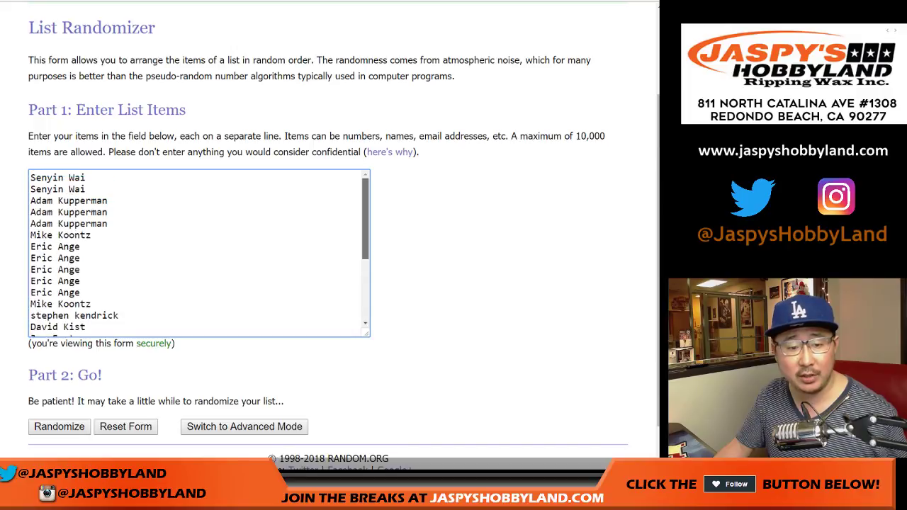
# - Review the buyer-name list, the MLB team list and the 25-spot product page, then go to the two-dice Dice Roller
pyautogui.scroll(-3, 198, 253)
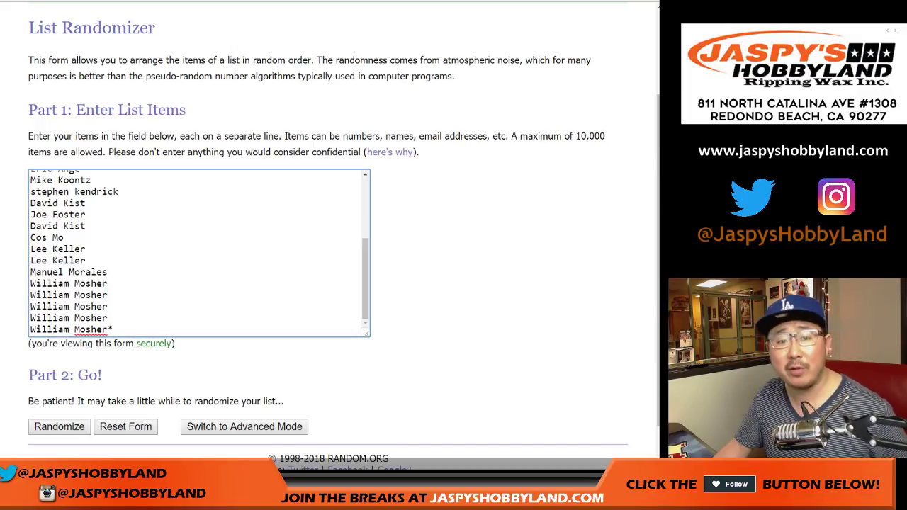
pyautogui.hotkey('ctrl', 'Tab')
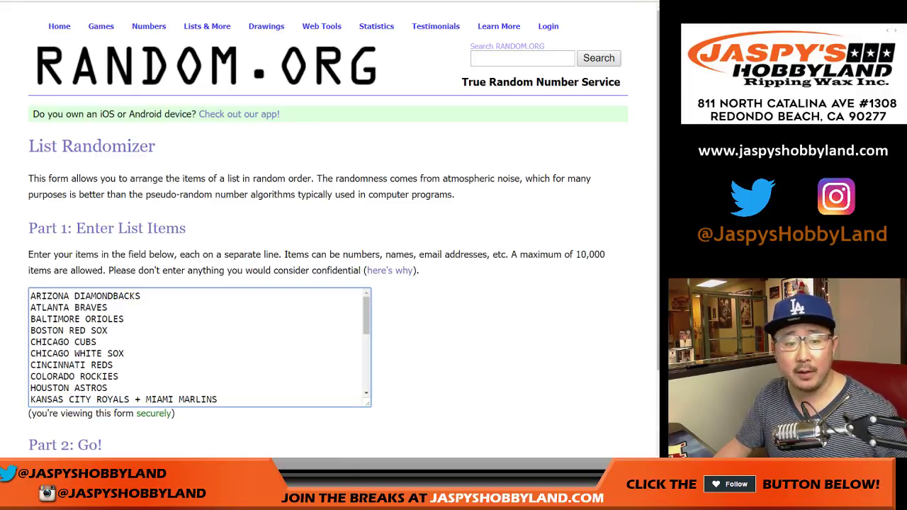
pyautogui.hotkey('ctrl', 'Tab')
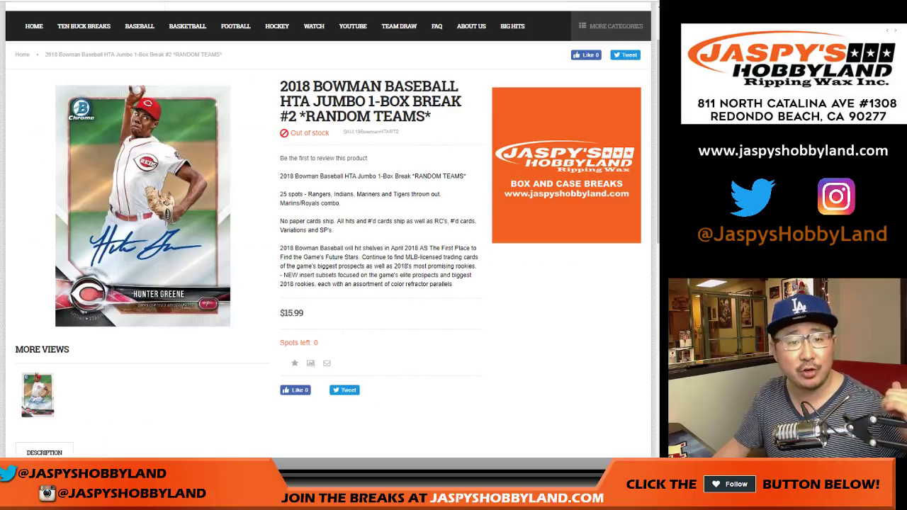
pyautogui.tripleClick(360, 198)
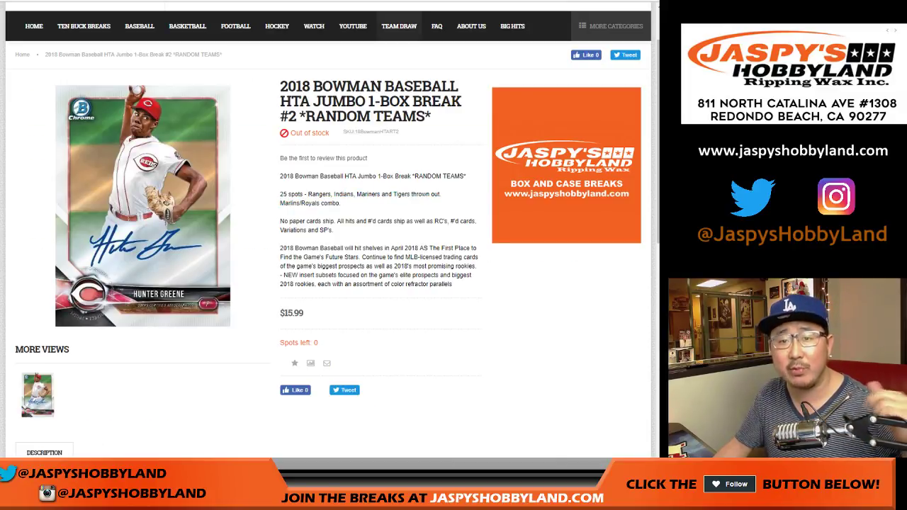
pyautogui.hotkey('ctrl', 'Tab')
pyautogui.scroll(-2, 329, 234)
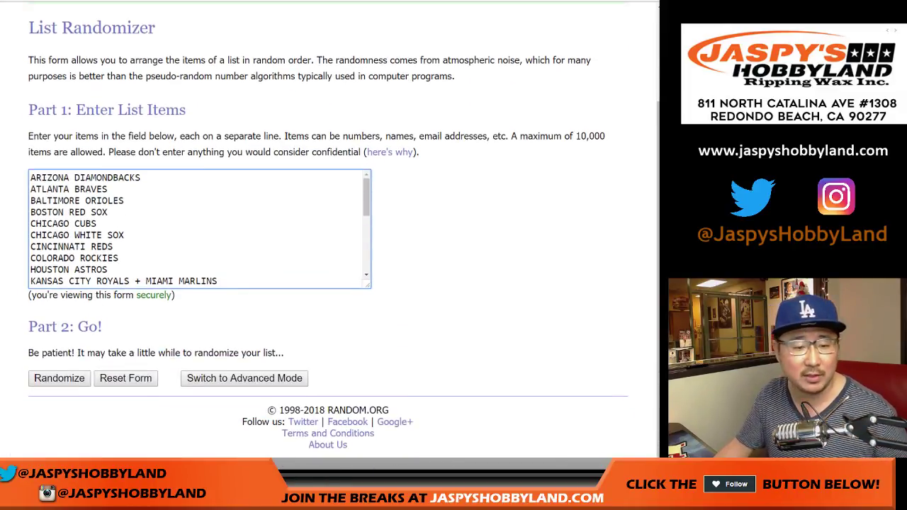
pyautogui.scroll(-3, 198, 229)
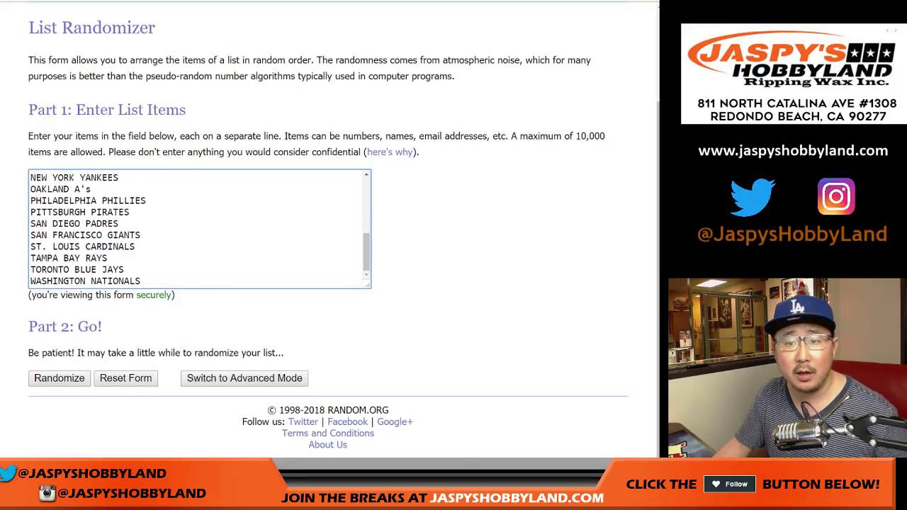
pyautogui.hotkey('ctrl', 'Tab')
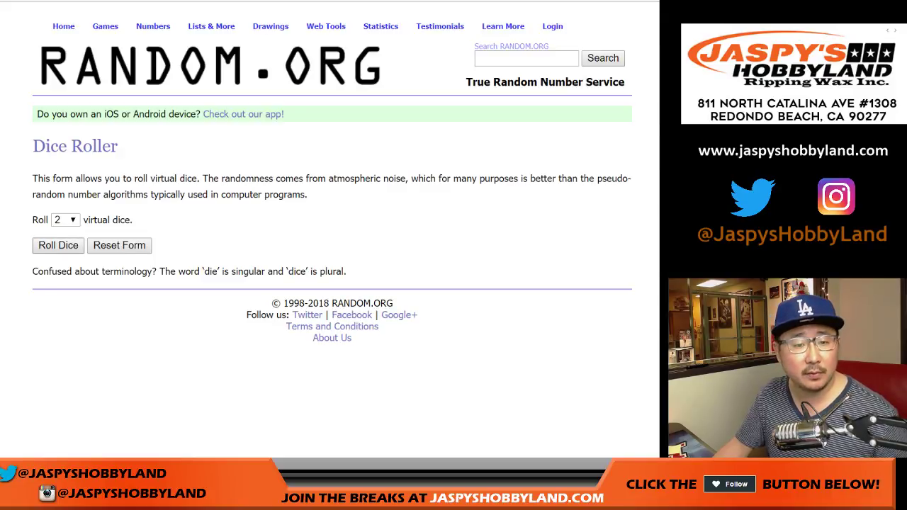
# - Roll the two dice and shuffle the 25 buyer names three times
pyautogui.press('Return')
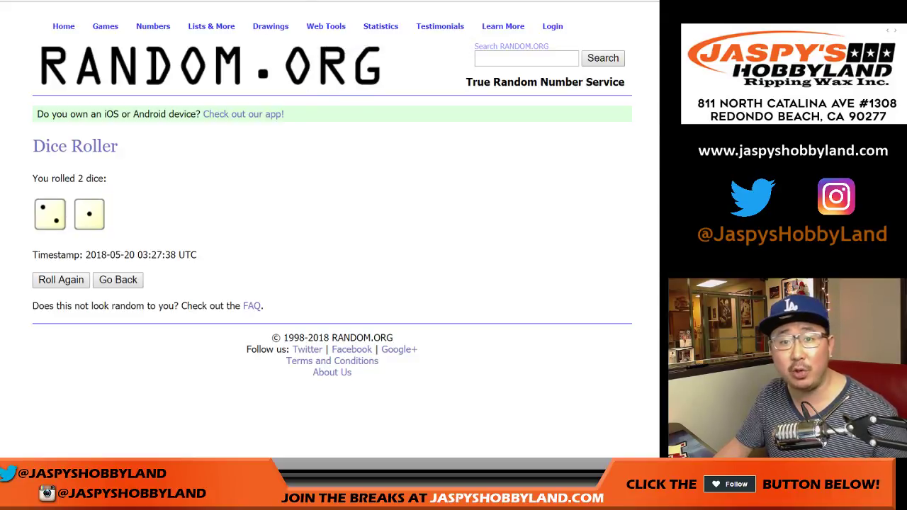
pyautogui.hotkey('ctrl', 'Tab')
pyautogui.scroll(-1, 330, 234)
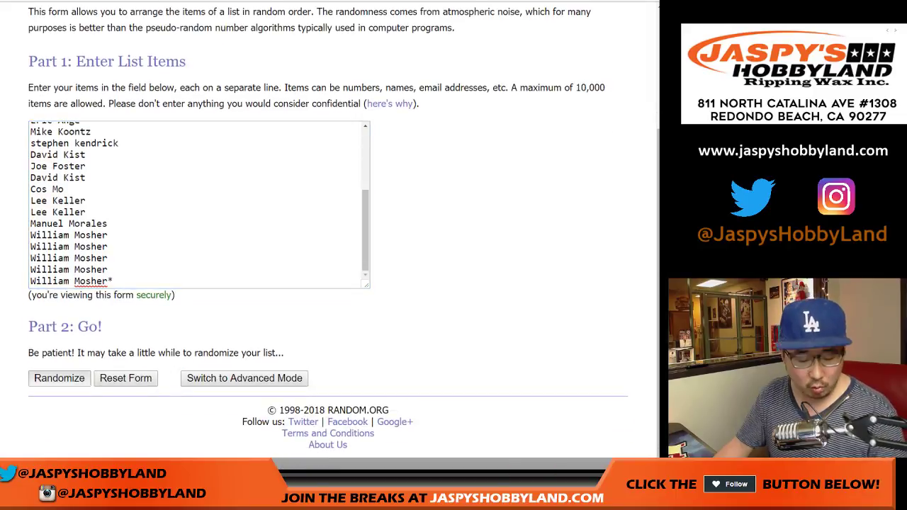
pyautogui.press('Tab')
pyautogui.press('Return')
pyautogui.scroll(-2, 330, 234)
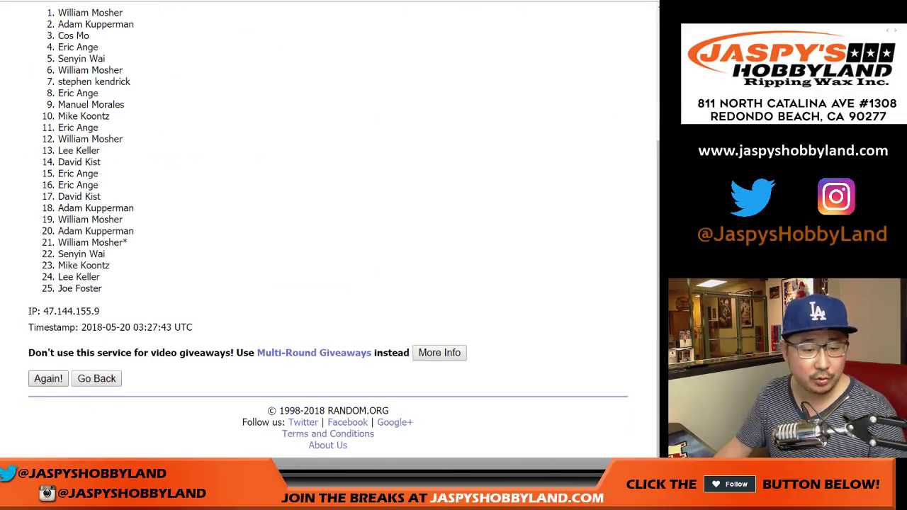
pyautogui.press('Tab')
pyautogui.press('Return')
pyautogui.scroll(-5, 330, 234)
pyautogui.press('Tab')
pyautogui.press('Return')
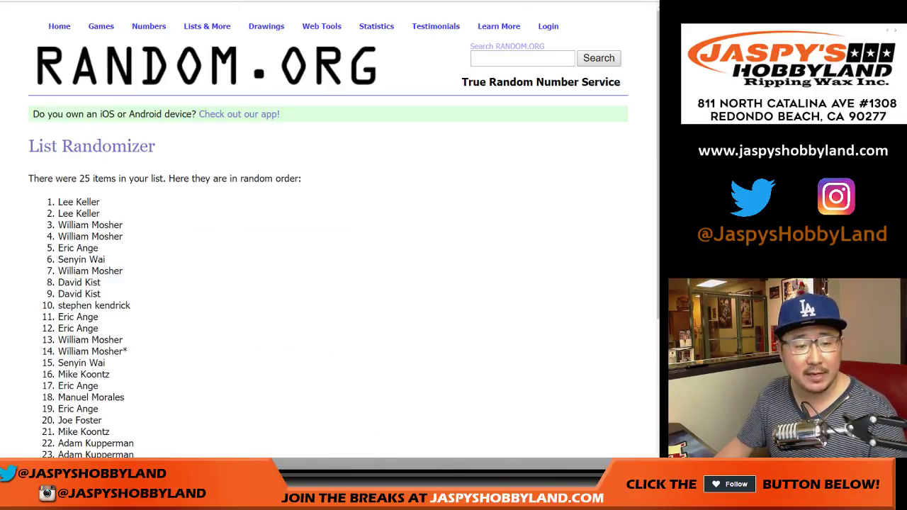
# - Copy the shuffled buyer names and paste them into column A starting at A1
pyautogui.scroll(-3, 330, 234)
pyautogui.scroll(3, 330, 234)
pyautogui.moveTo(59, 203); pyautogui.dragTo(90, 263)
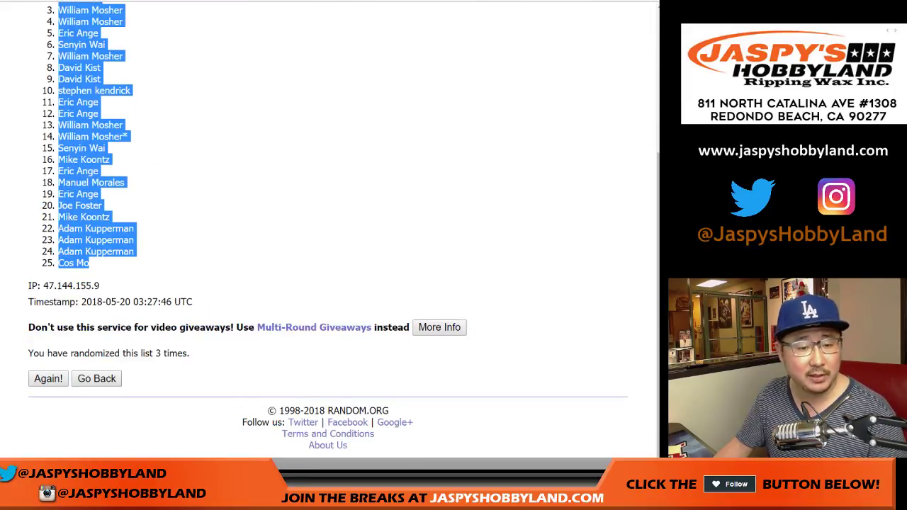
pyautogui.hotkey('ctrl', 'Tab')
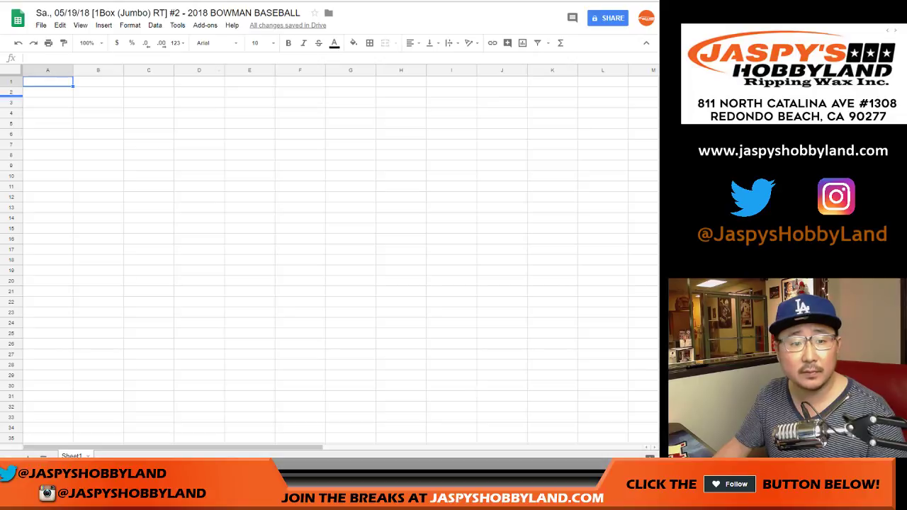
pyautogui.rightClick(27, 85)
pyautogui.click(52, 119)
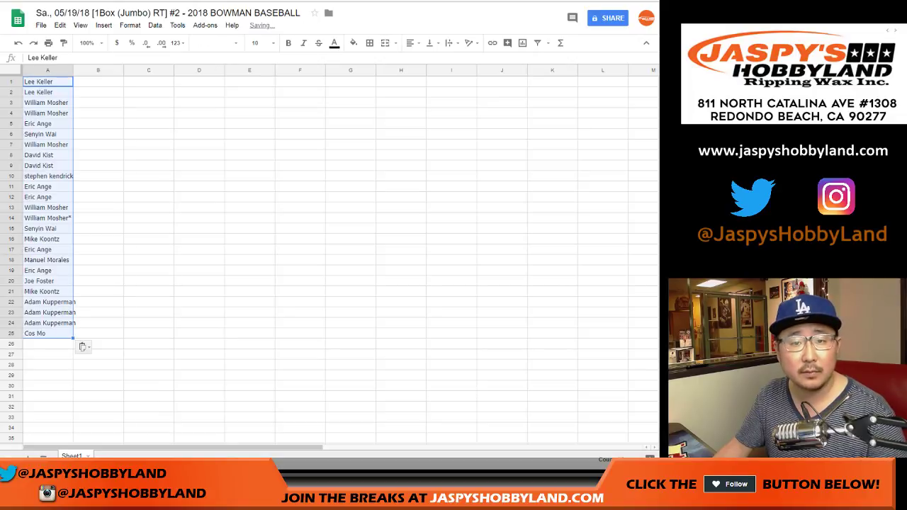
pyautogui.hotkey('ctrl', 'Tab')
pyautogui.hotkey('ctrl', 'Tab')
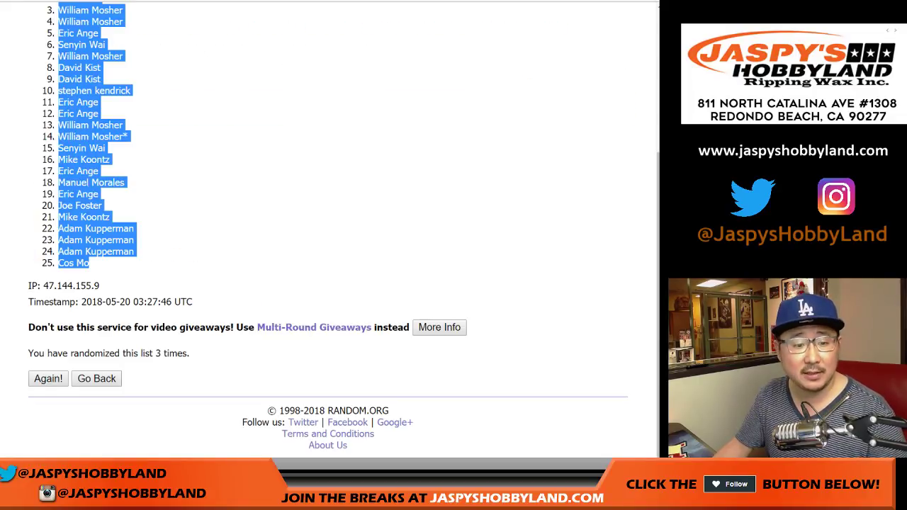
# - Randomize the 25 MLB teams three times (Chicago Cubs first, New York Mets last) and copy the list
pyautogui.hotkey('ctrl', 'shift', 'Tab')
pyautogui.hotkey('ctrl', 'shift', 'Tab')
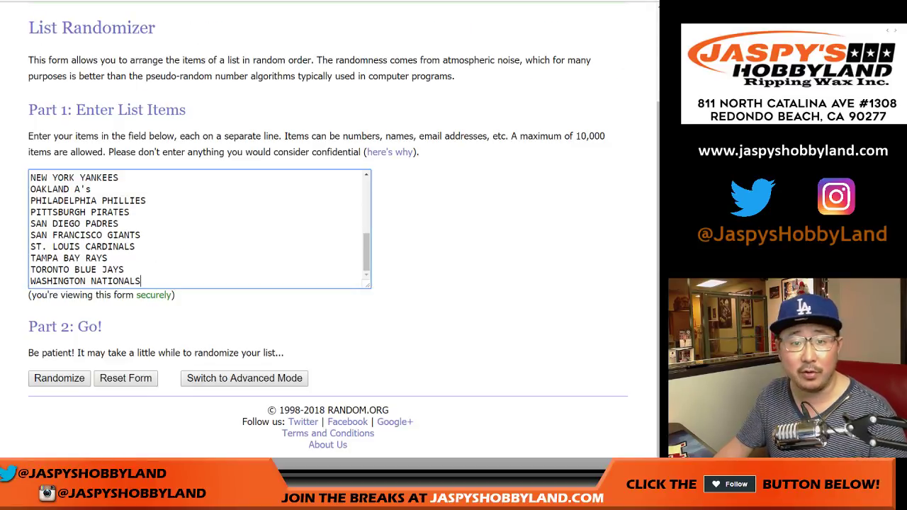
pyautogui.press('Tab')
pyautogui.press('Return')
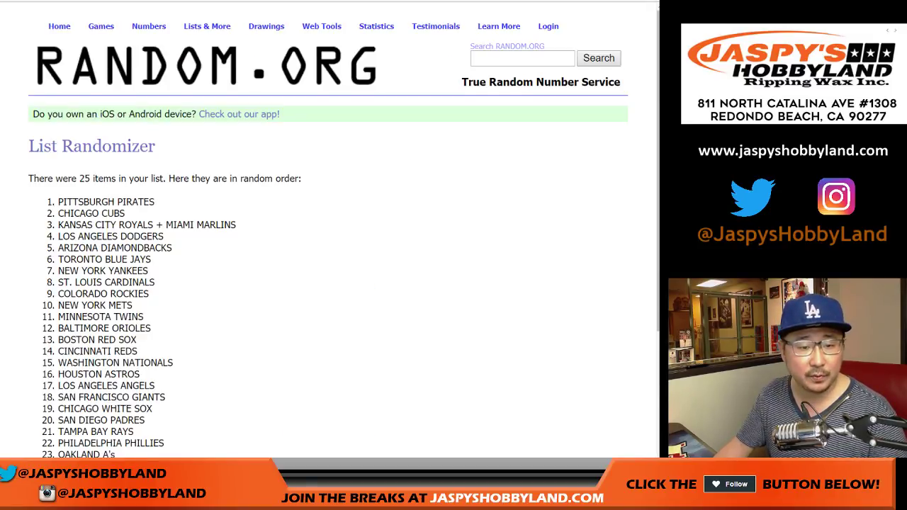
pyautogui.press('Return')
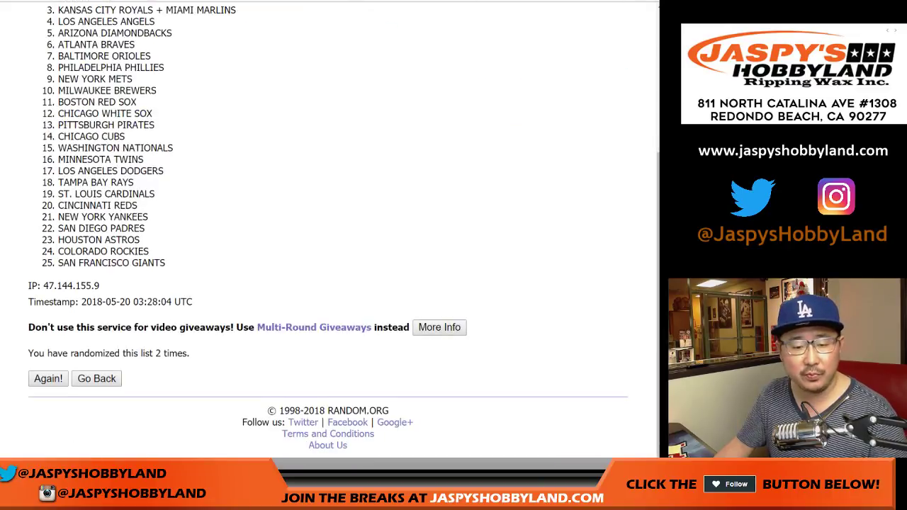
pyautogui.press('Return')
pyautogui.scroll(3, 326, 213)
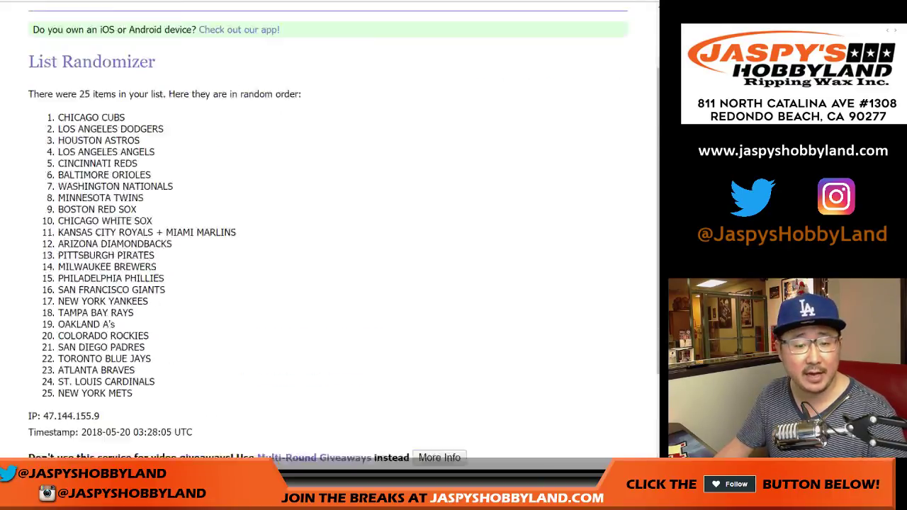
pyautogui.moveTo(58, 144); pyautogui.dragTo(135, 264)
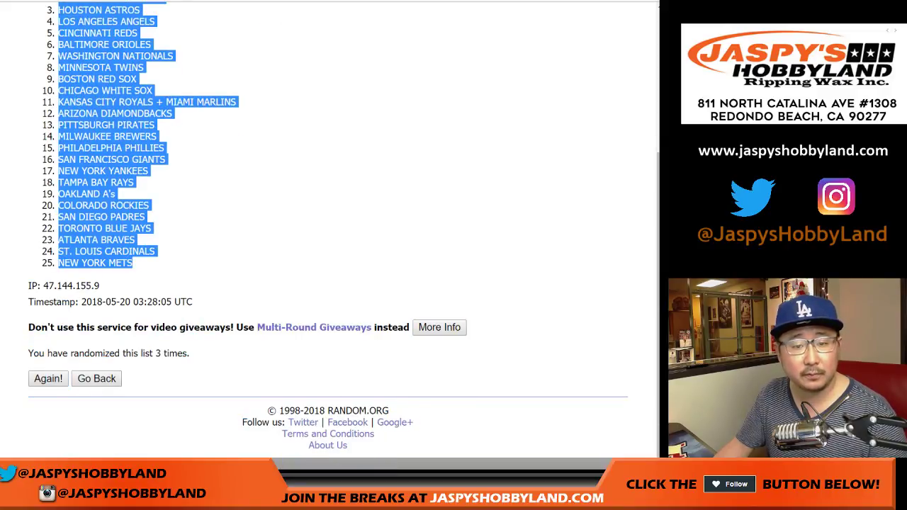
pyautogui.hotkey('ctrl', 'Tab')
# - Paste the teams into B1, set the whole sheet to Helvetica size 14, and auto-fit the columns
pyautogui.rightClick(101, 83)
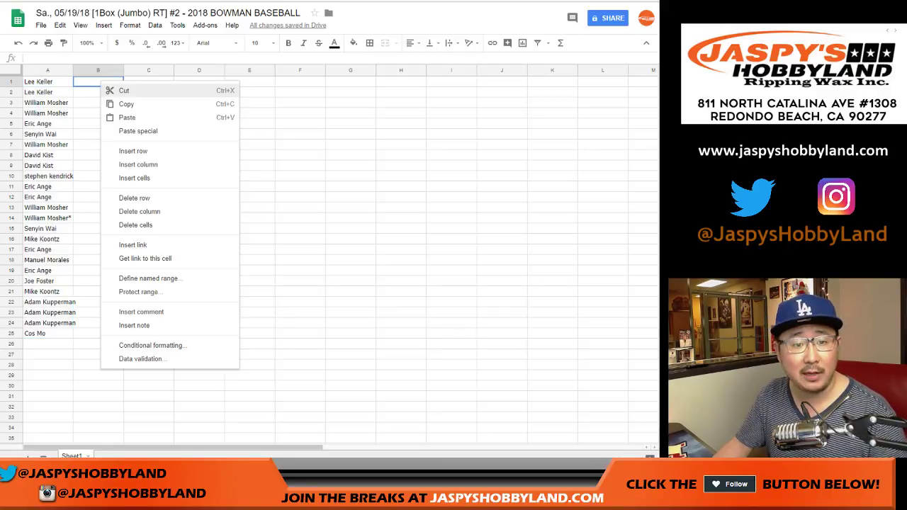
pyautogui.click(127, 117)
pyautogui.hotkey('ctrl', 'a')
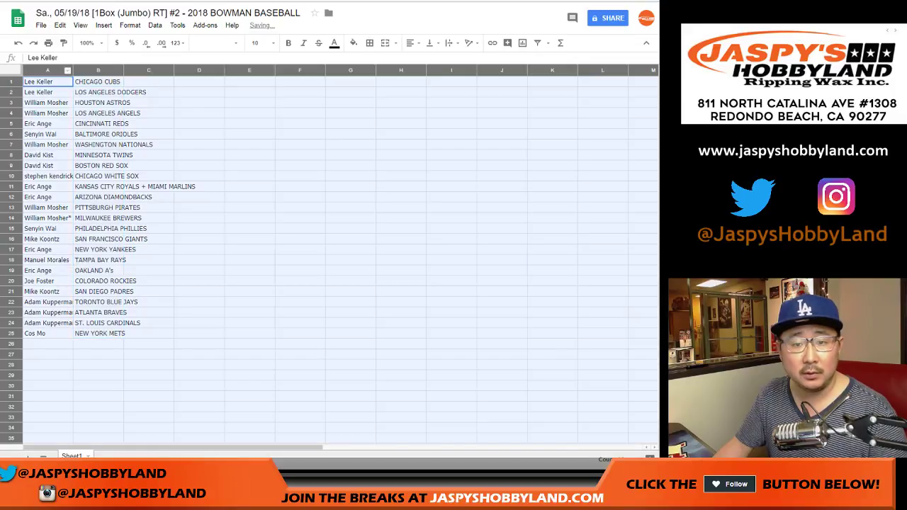
pyautogui.click(216, 43)
pyautogui.click(234, 81)
pyautogui.click(258, 43)
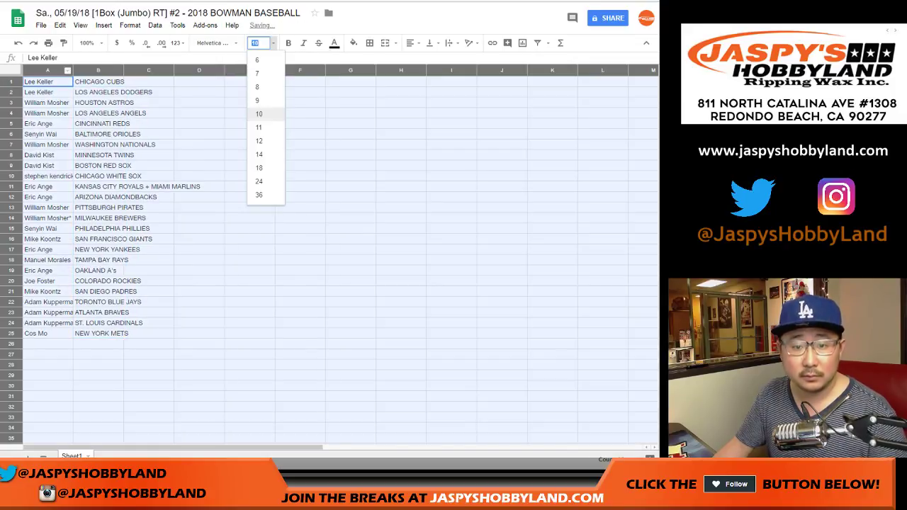
pyautogui.write('14')
pyautogui.press('Return')
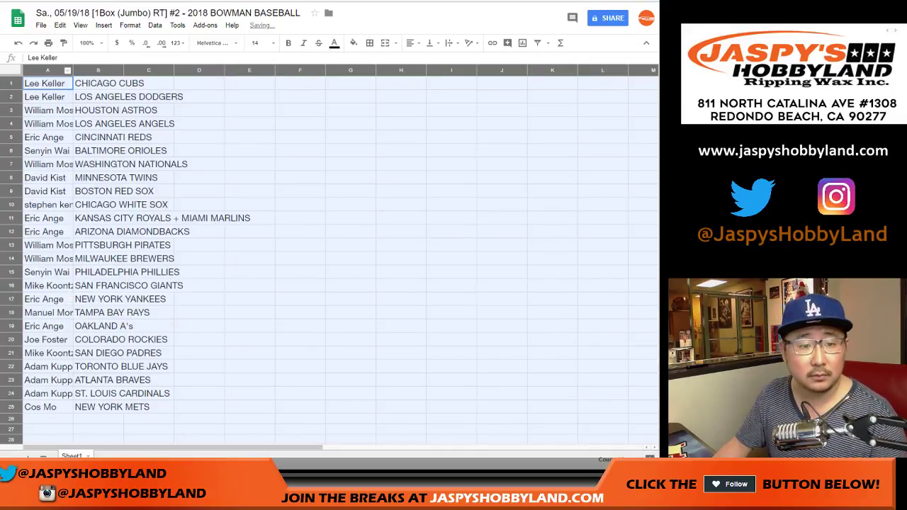
pyautogui.doubleClick(73, 69)
pyautogui.click(61, 83)
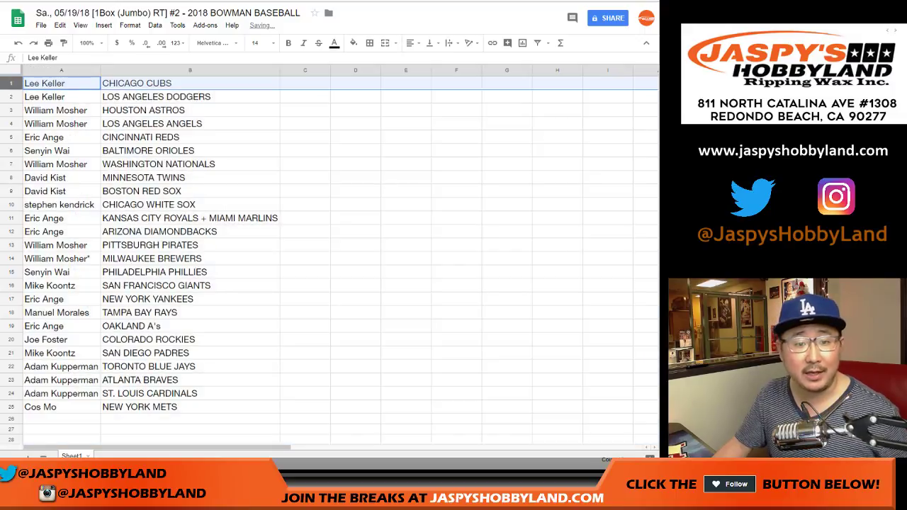
pyautogui.click(11, 97)
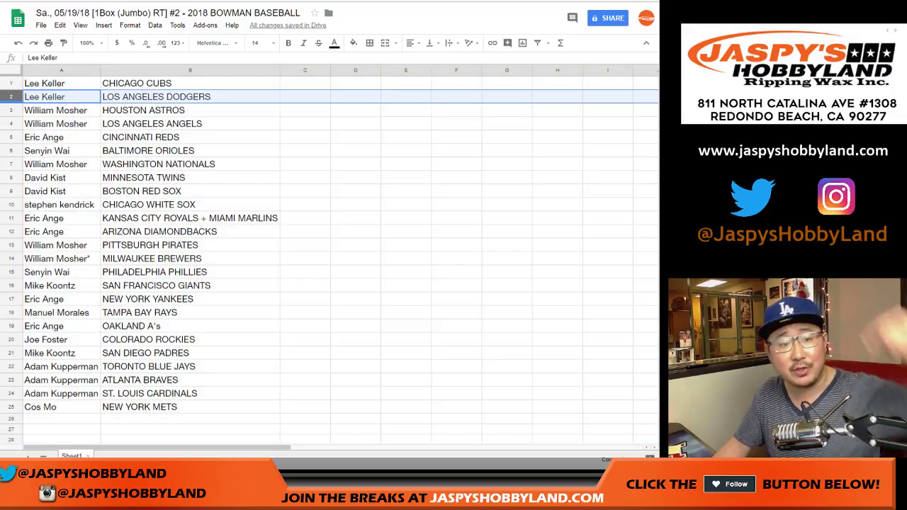
pyautogui.click(10, 110)
pyautogui.keyDown('shift'); pyautogui.click(11, 123); pyautogui.keyUp('shift')
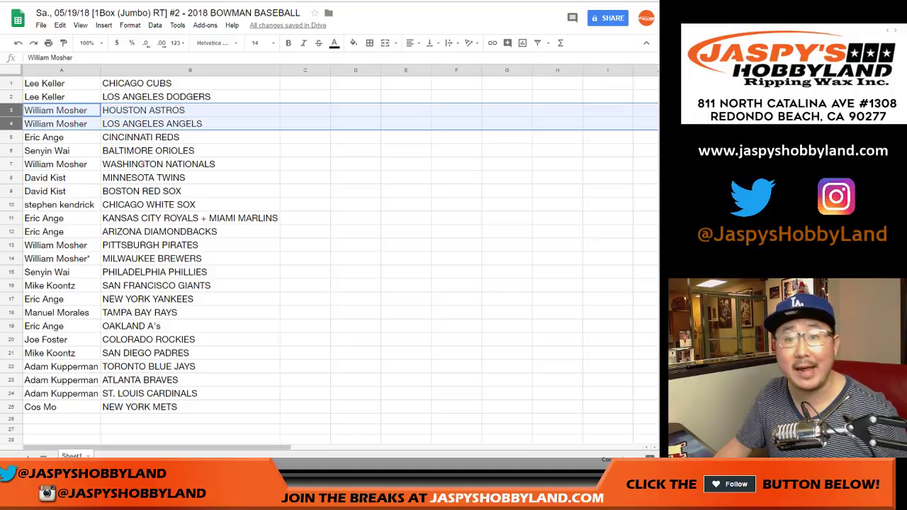
pyautogui.click(11, 137)
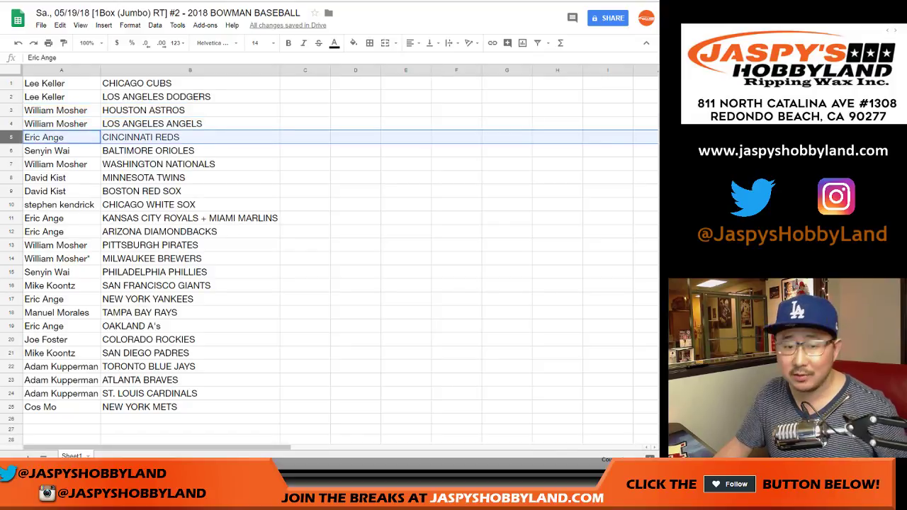
pyautogui.click(10, 151)
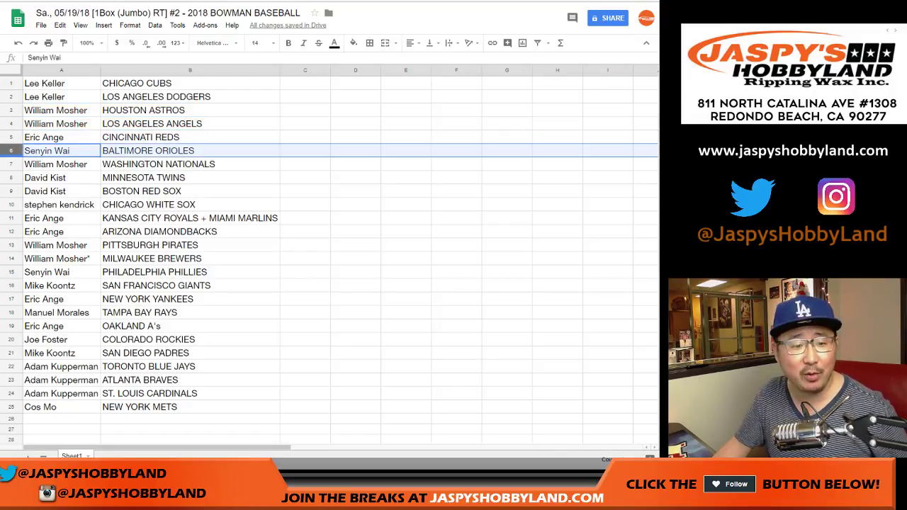
pyautogui.click(10, 164)
pyautogui.click(11, 177)
pyautogui.keyDown('shift'); pyautogui.click(10, 191); pyautogui.keyUp('shift')
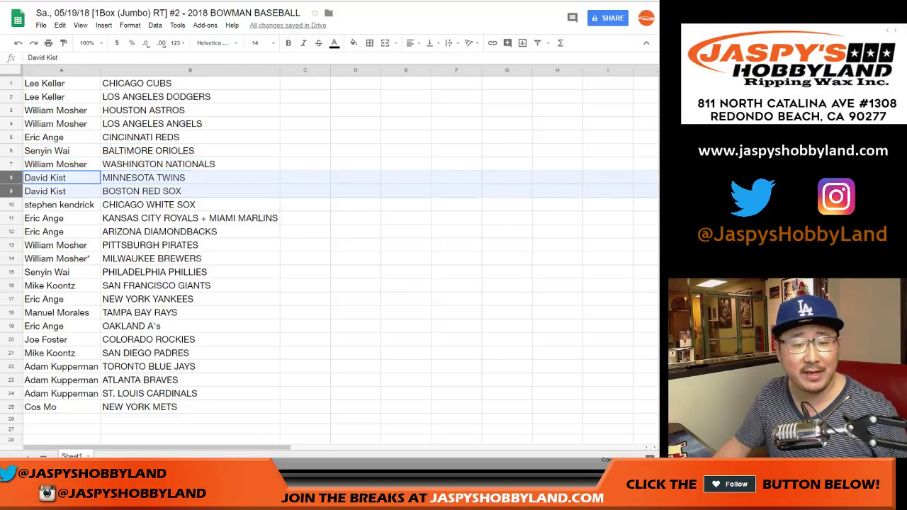
pyautogui.scroll(-2, 11, 191)
pyautogui.click(10, 137)
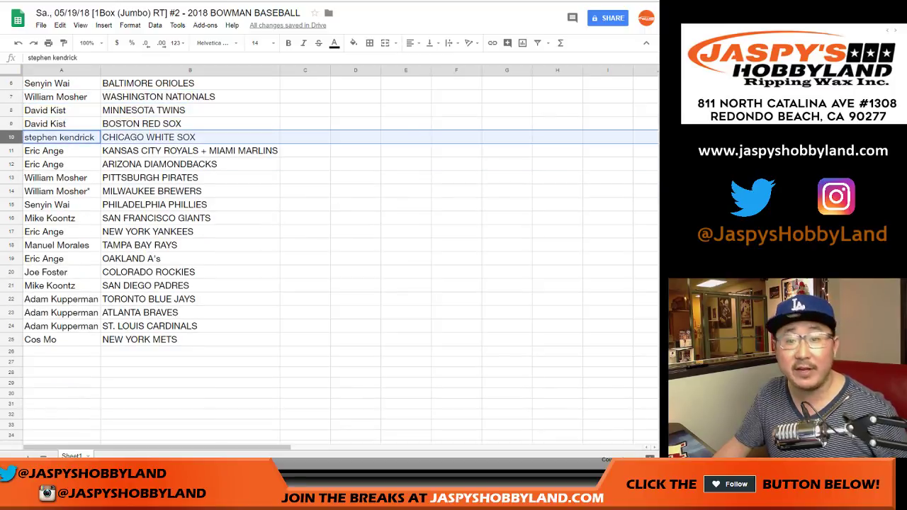
pyautogui.click(11, 151)
pyautogui.keyDown('shift'); pyautogui.click(10, 163); pyautogui.keyUp('shift')
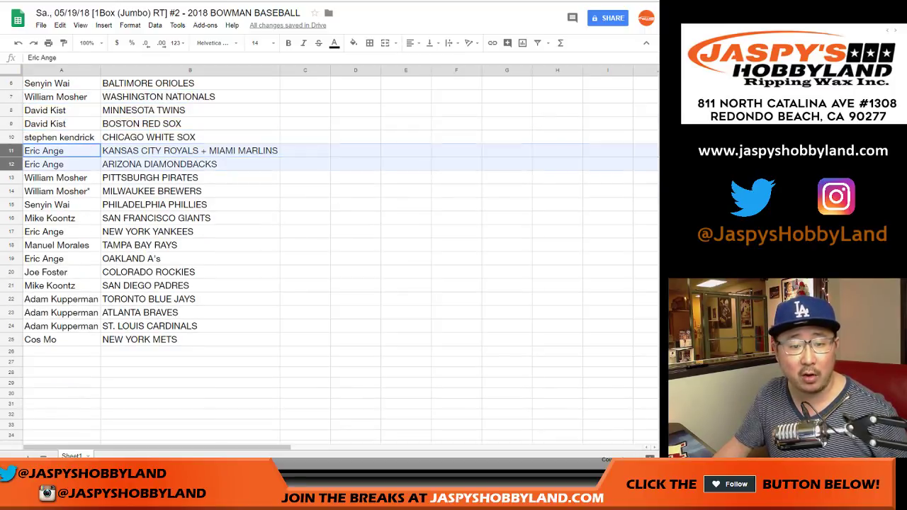
pyautogui.scroll(-1, 11, 163)
pyautogui.click(10, 151)
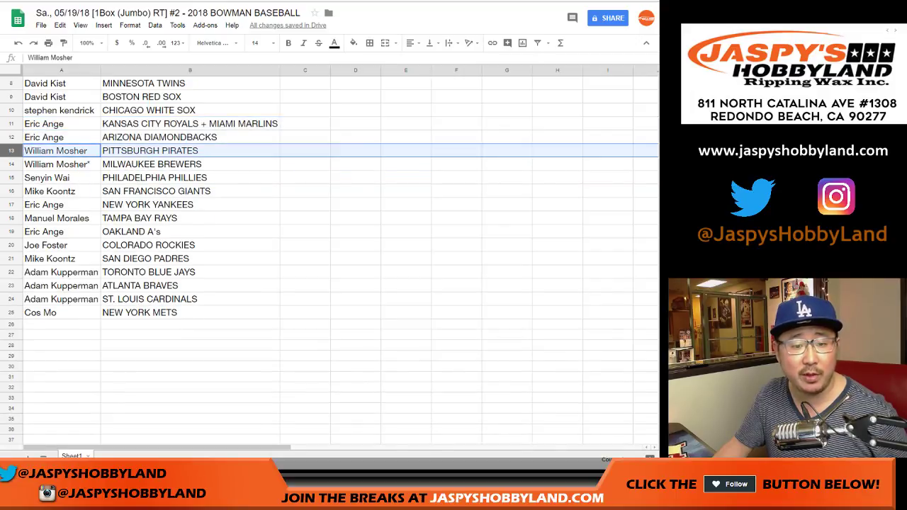
pyautogui.click(11, 163)
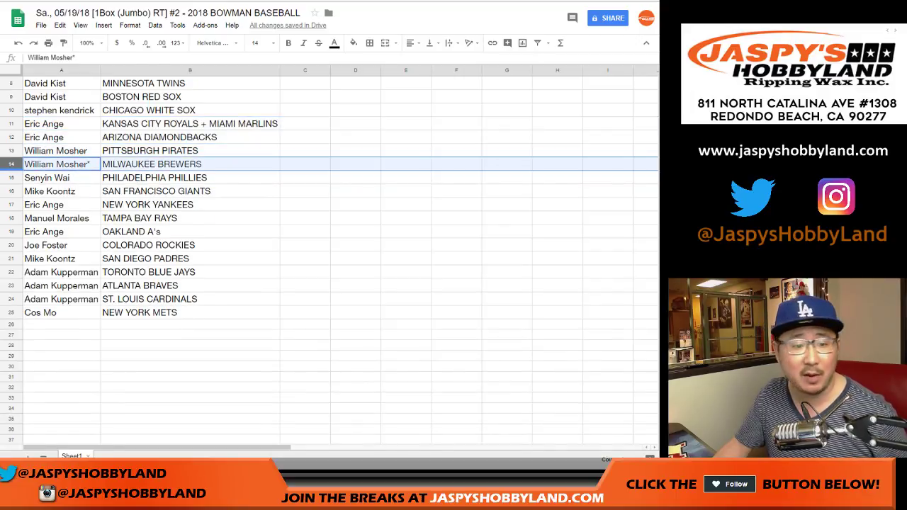
pyautogui.click(11, 177)
pyautogui.click(10, 190)
pyautogui.click(11, 204)
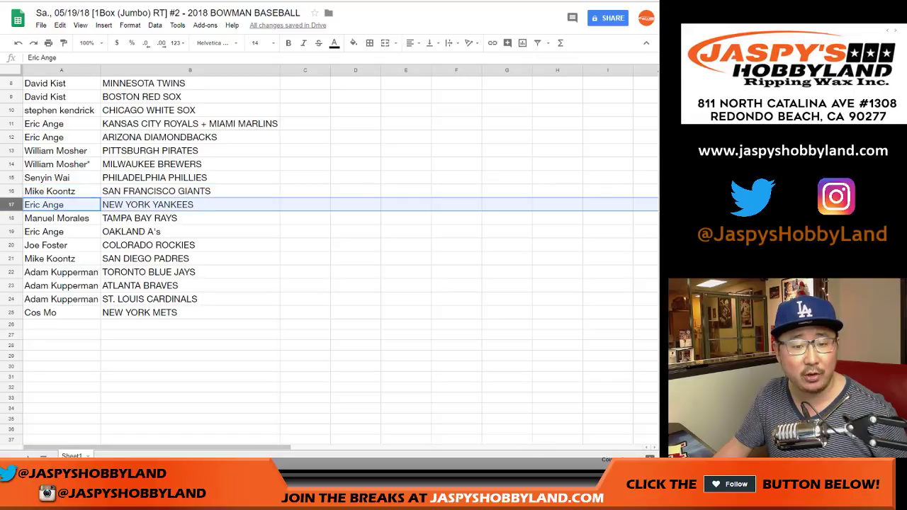
pyautogui.click(11, 218)
pyautogui.scroll(-2, 330, 262)
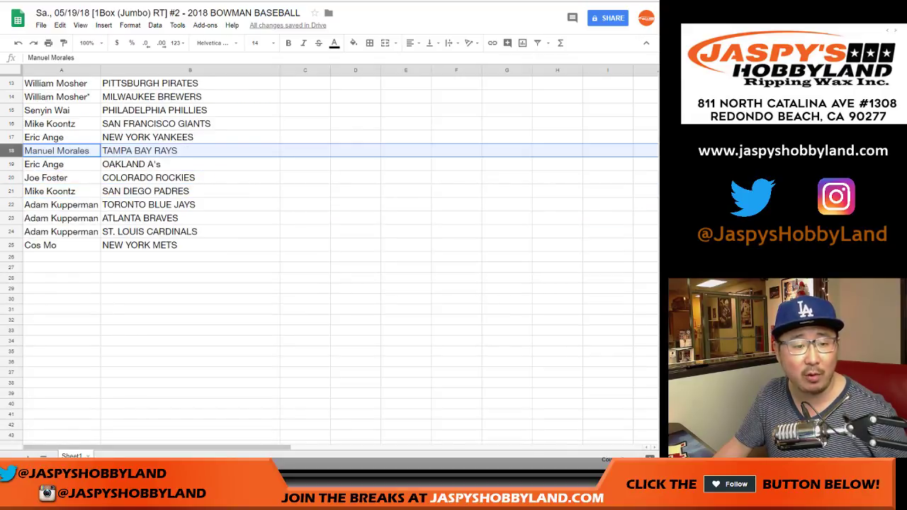
pyautogui.click(11, 163)
pyautogui.click(11, 177)
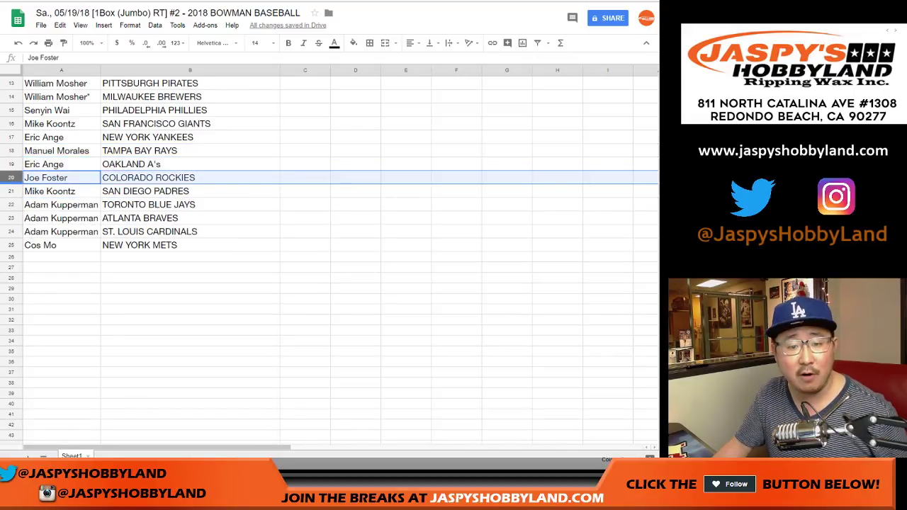
pyautogui.click(11, 190)
pyautogui.click(11, 204)
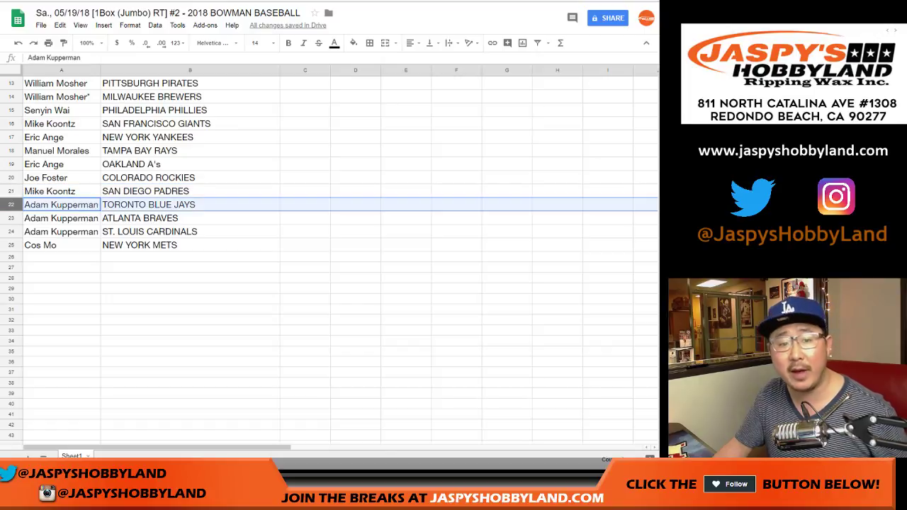
pyautogui.hotkey('shift', 'Down')
pyautogui.hotkey('shift', 'Down')
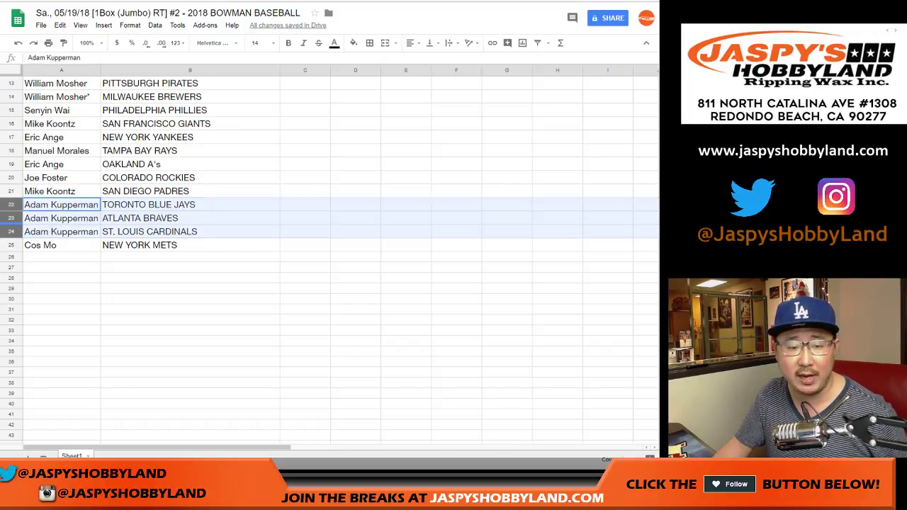
pyautogui.click(11, 245)
pyautogui.scroll(4, 329, 256)
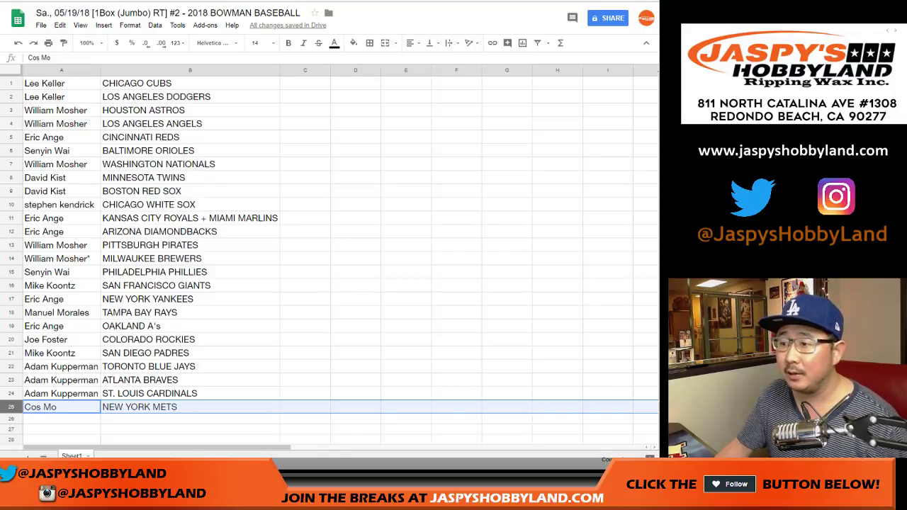
pyautogui.click(275, 71)
# - Sort the sheet A→Z by the team column and center-align all names and teams
pyautogui.click(155, 24)
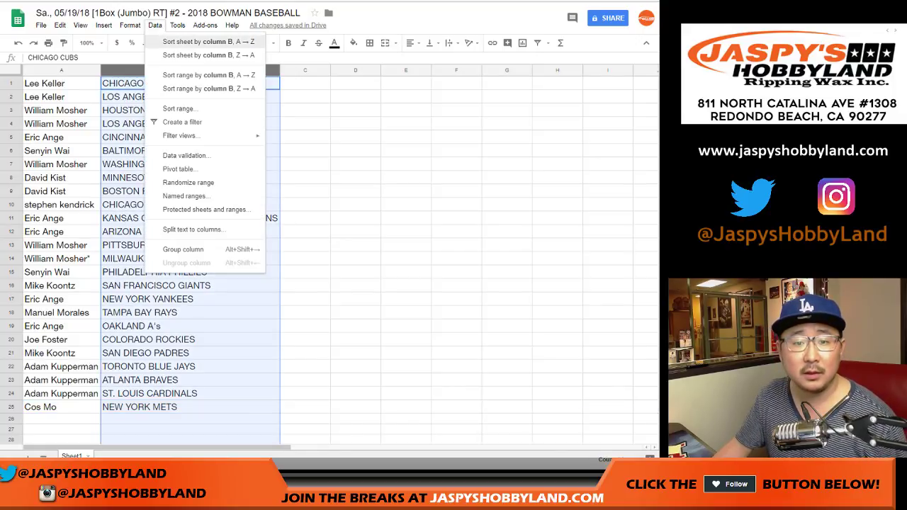
pyautogui.click(208, 42)
pyautogui.click(61, 83)
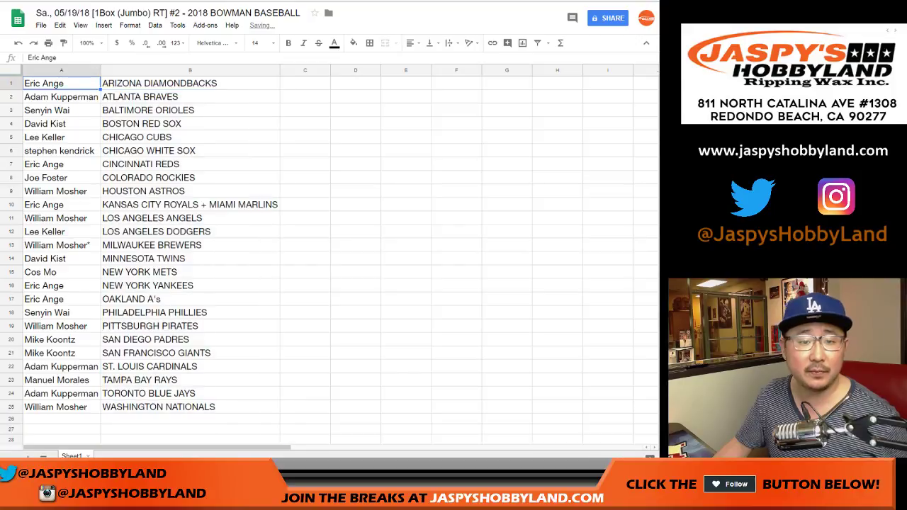
pyautogui.hotkey('ctrl', 'a')
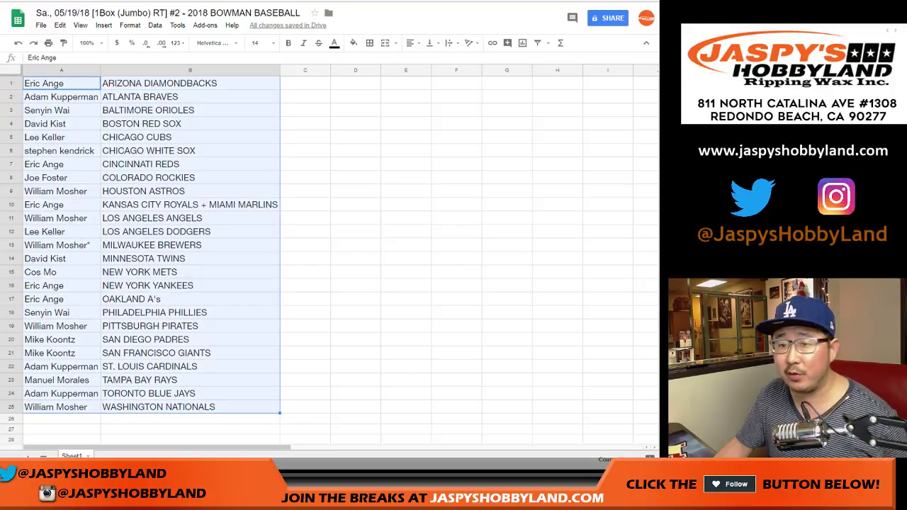
pyautogui.click(411, 43)
pyautogui.click(428, 61)
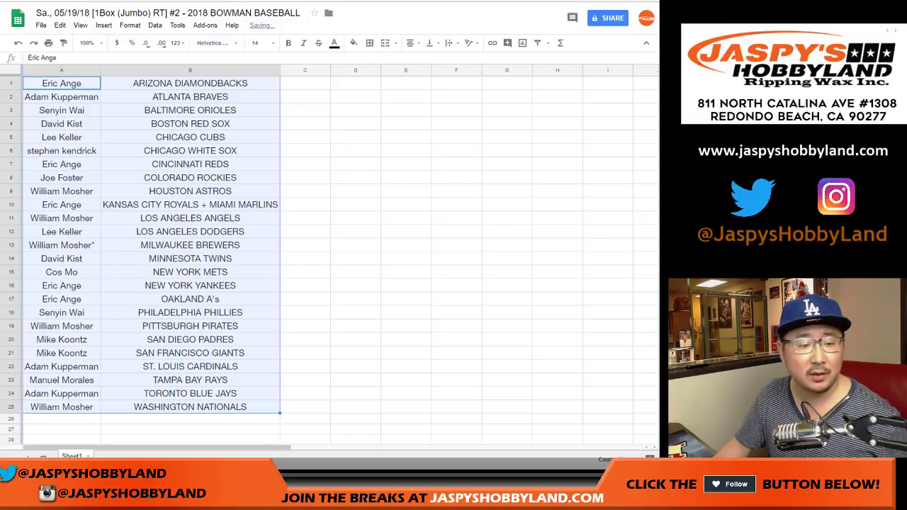
# - Select the LOS ANGELES DODGERS and CHICAGO CUBS rows, then clear the selection
pyautogui.click(11, 231)
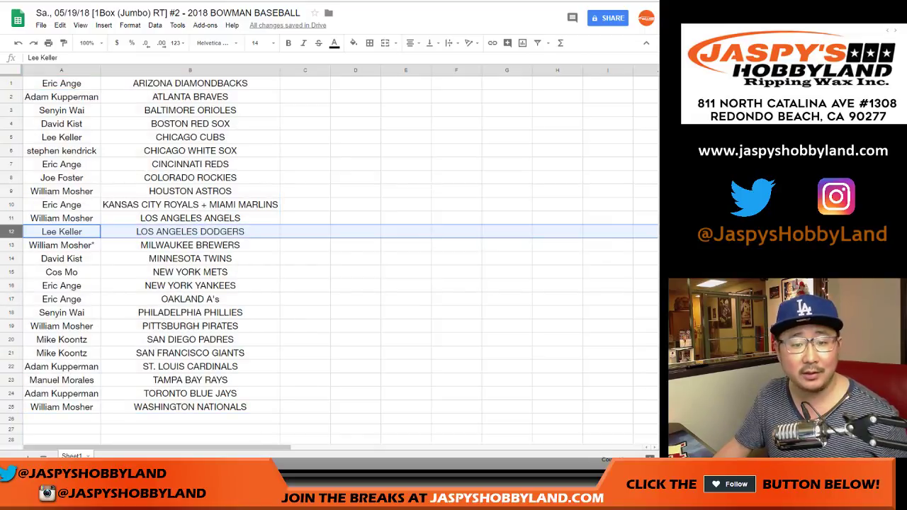
pyautogui.keyDown('ctrl'); pyautogui.click(10, 137); pyautogui.keyUp('ctrl')
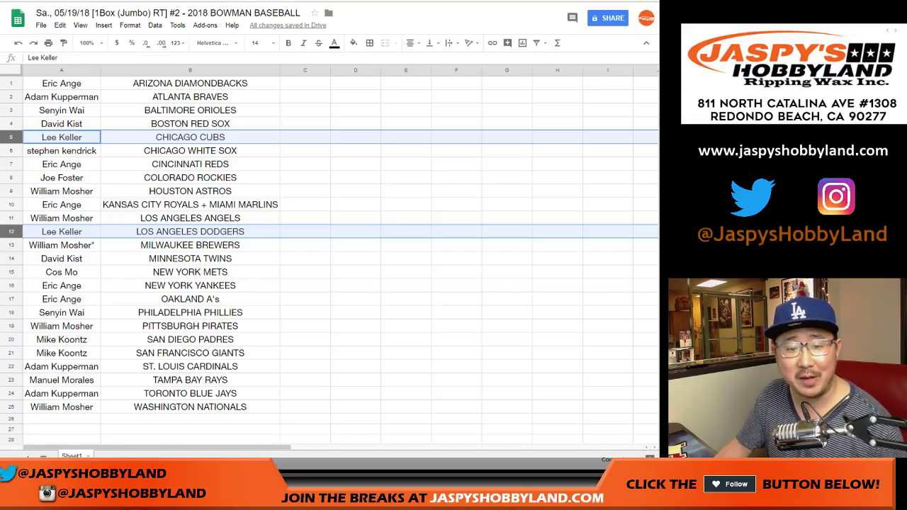
pyautogui.click(305, 83)
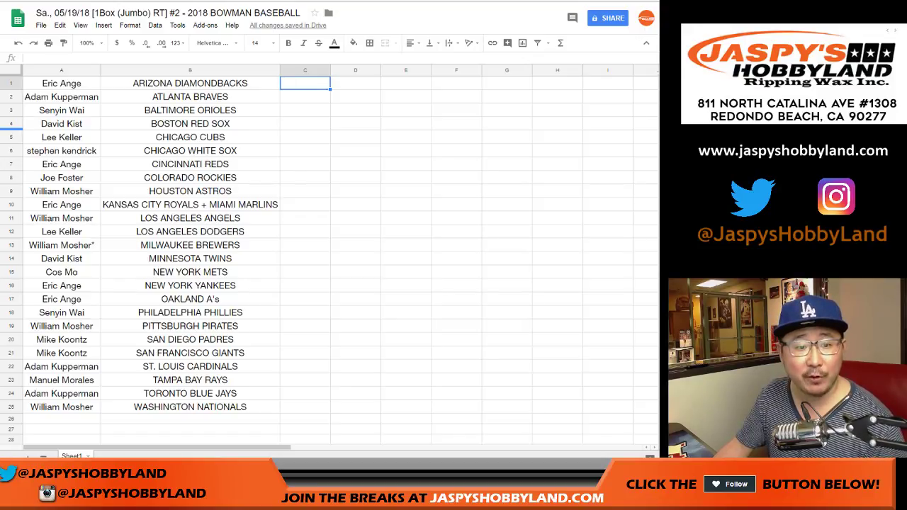
# - Select the BOSTON RED SOX row, then switch to the RANDOM.ORG number generator
pyautogui.click(11, 123)
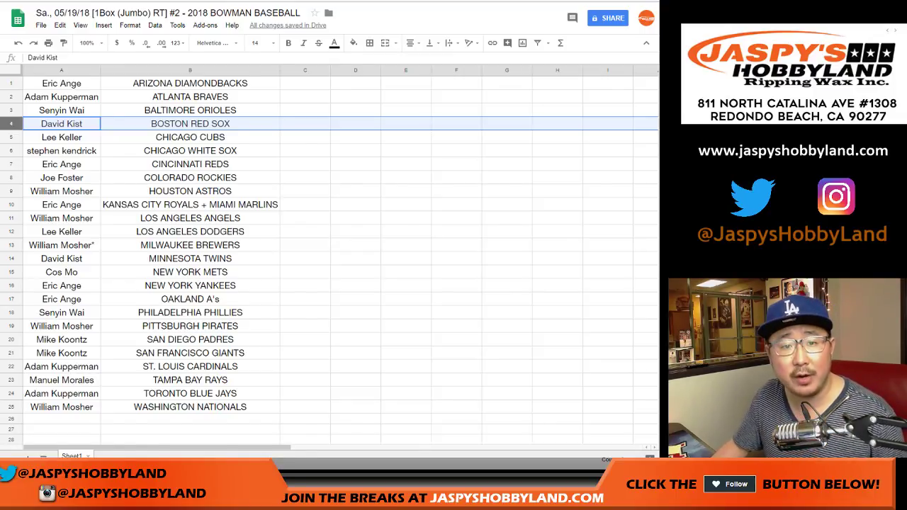
pyautogui.hotkey('ctrl', 'Tab')
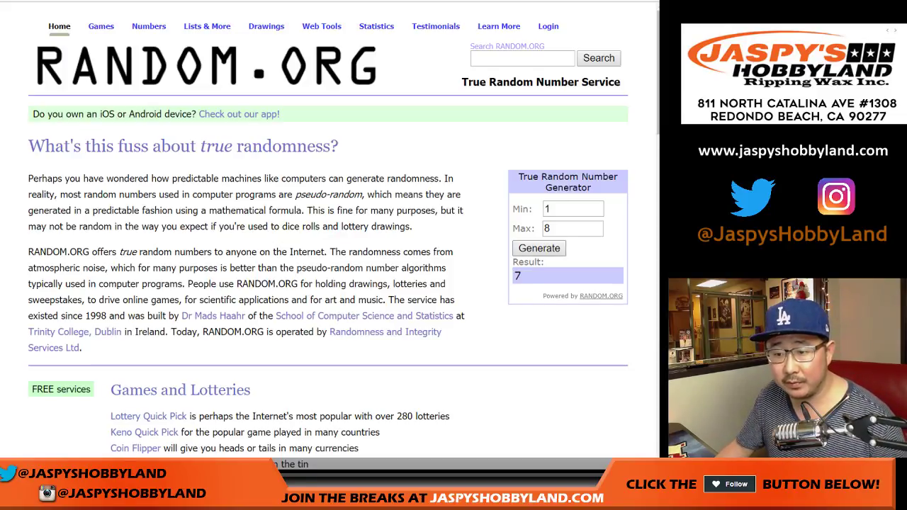
# - Generate a random number from 1 to 8, getting 8, and return to the spreadsheet
pyautogui.press('Return')
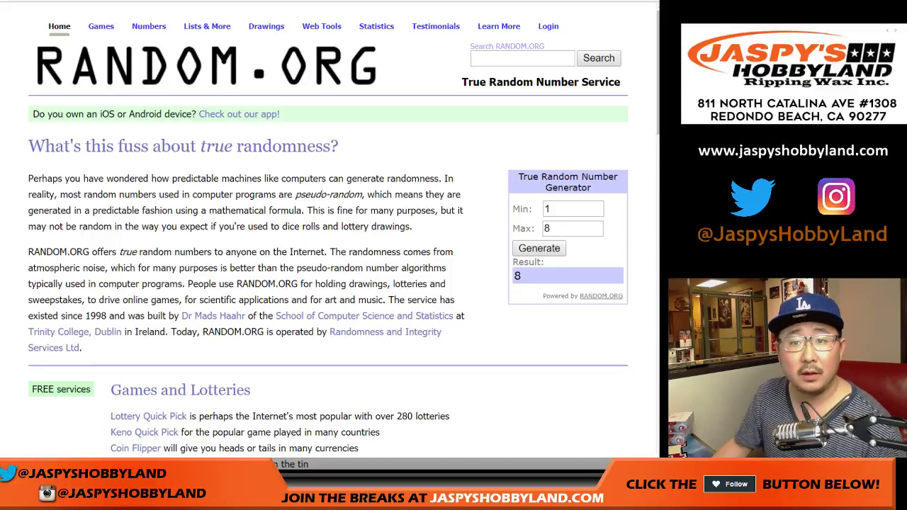
pyautogui.hotkey('ctrl', 'Tab')
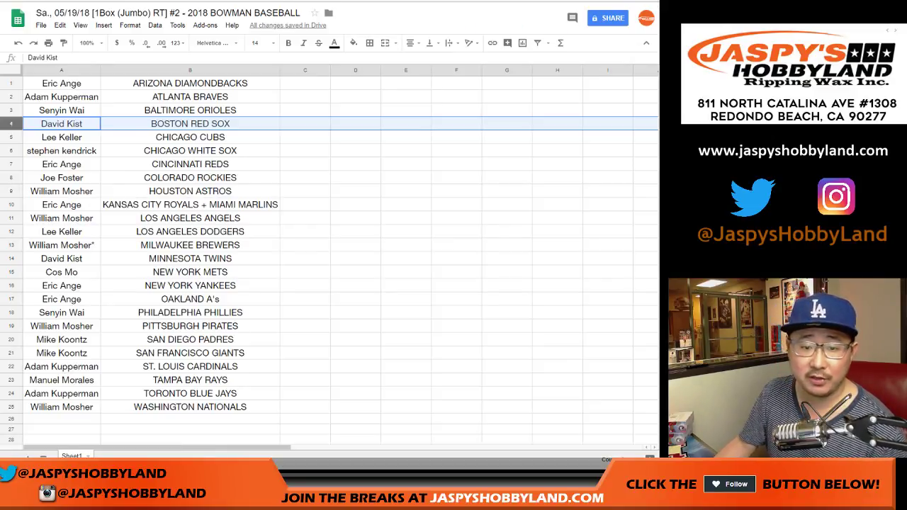
pyautogui.click(62, 204)
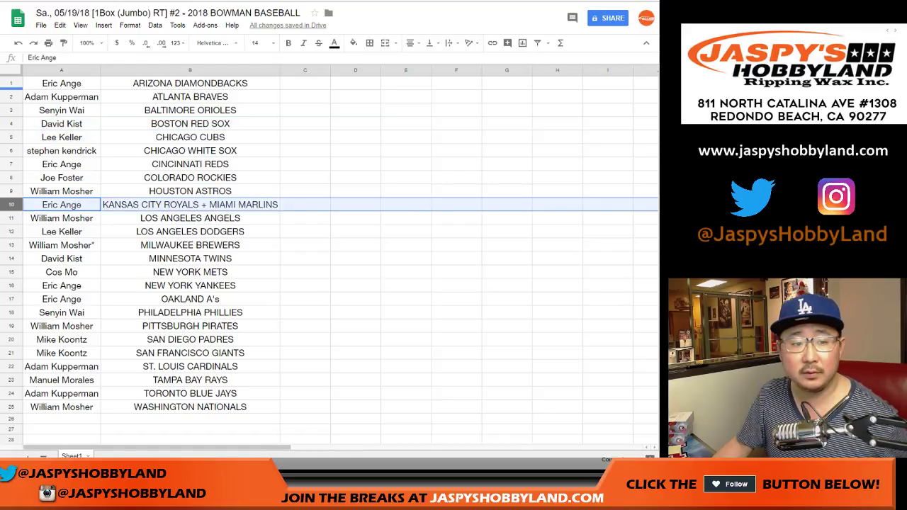
pyautogui.click(61, 83)
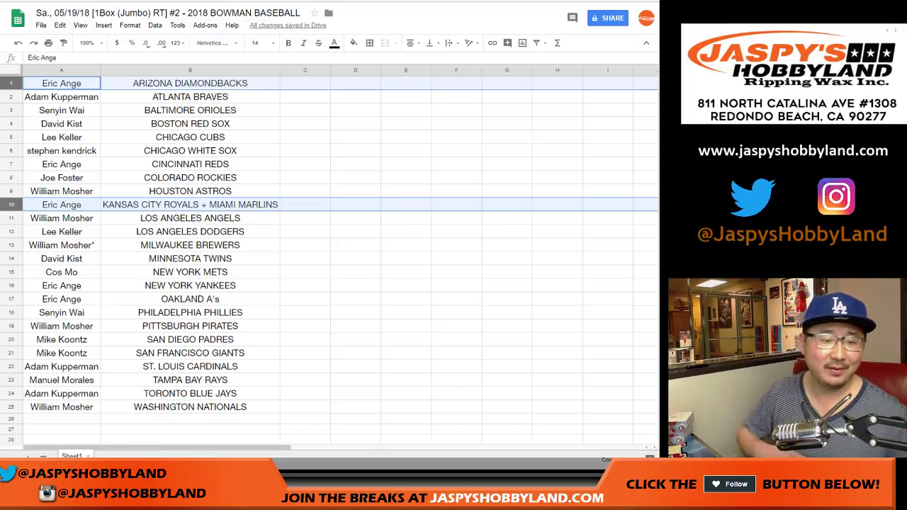
pyautogui.hotkey('ctrl', 'f')
pyautogui.write('ange')
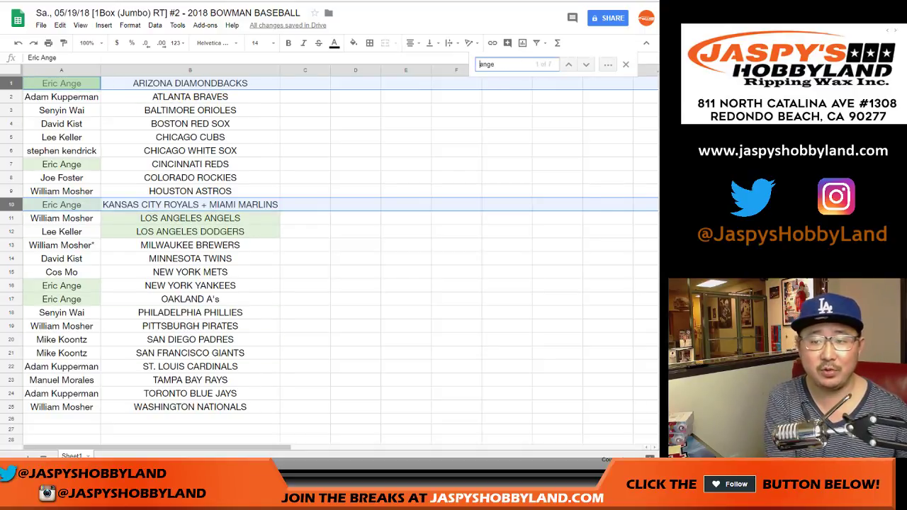
pyautogui.press('Home')
pyautogui.write('er')
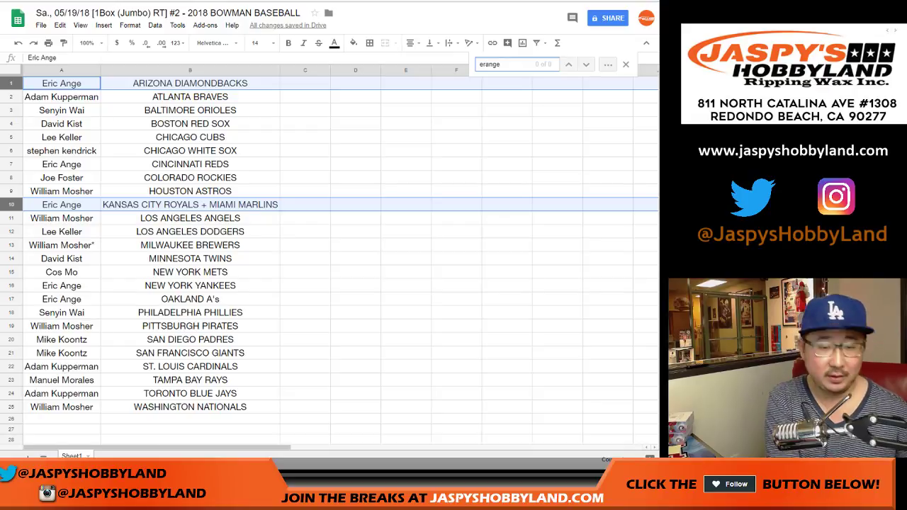
pyautogui.write('ic')
pyautogui.hotkey('ctrl', 'a')
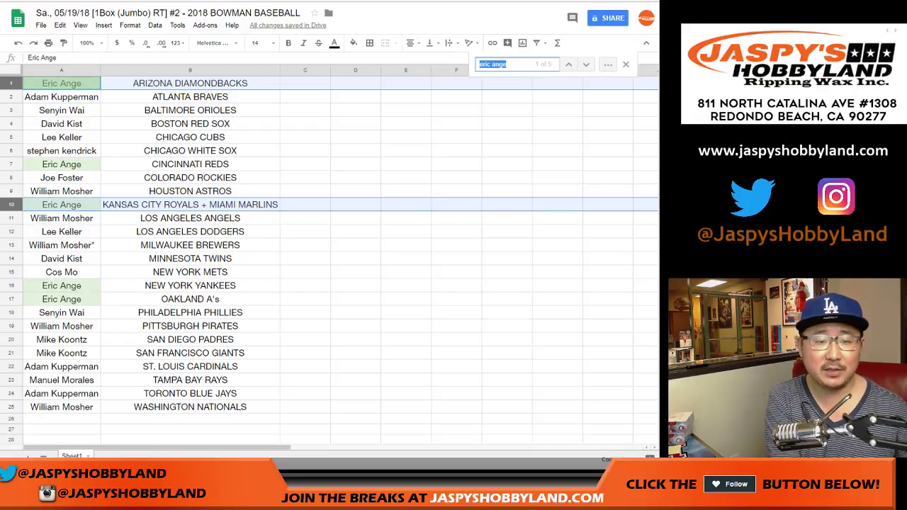
pyautogui.write('mosher')
pyautogui.hotkey('ctrl', 'a')
pyautogui.press('BackSpace')
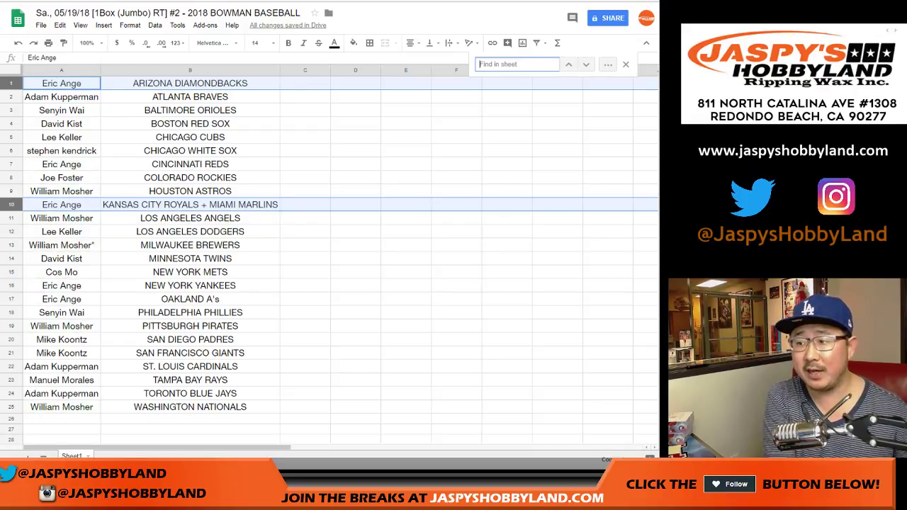
pyautogui.write('keller')
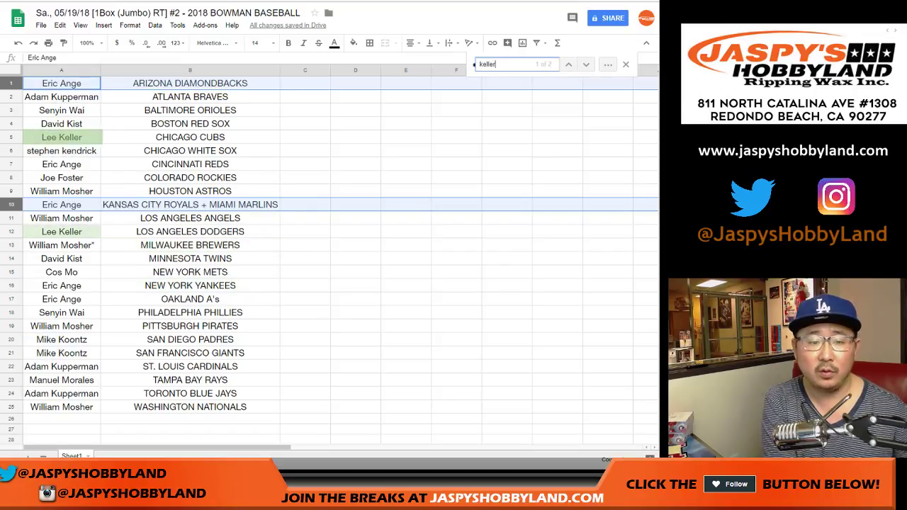
pyautogui.press('BackSpace')
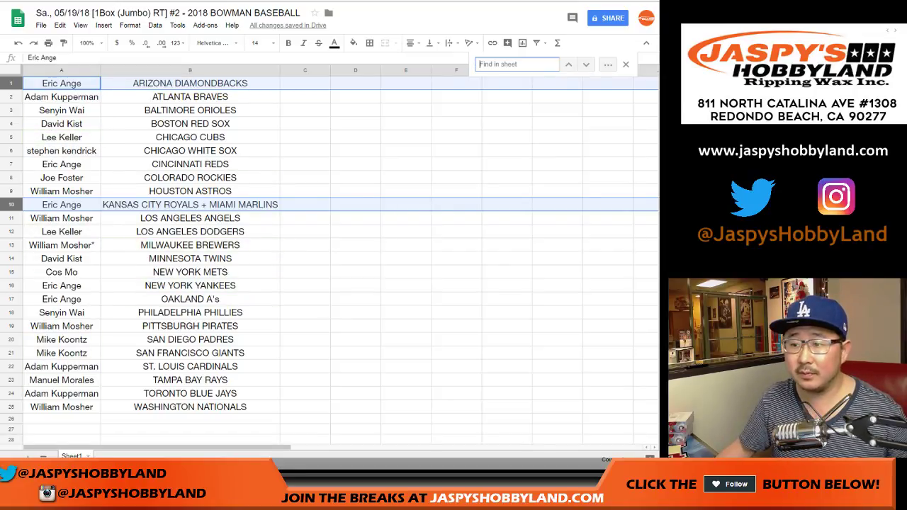
pyautogui.click(405, 96)
pyautogui.click(305, 83)
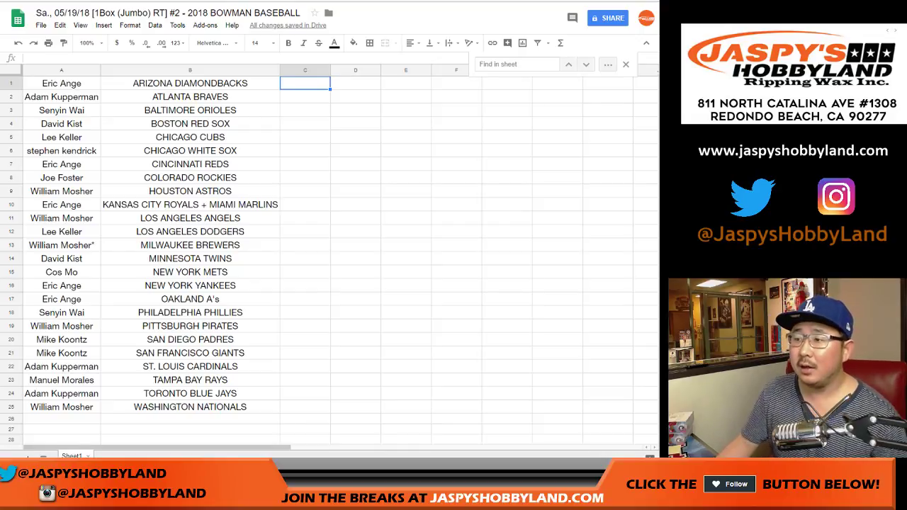
pyautogui.click(11, 272)
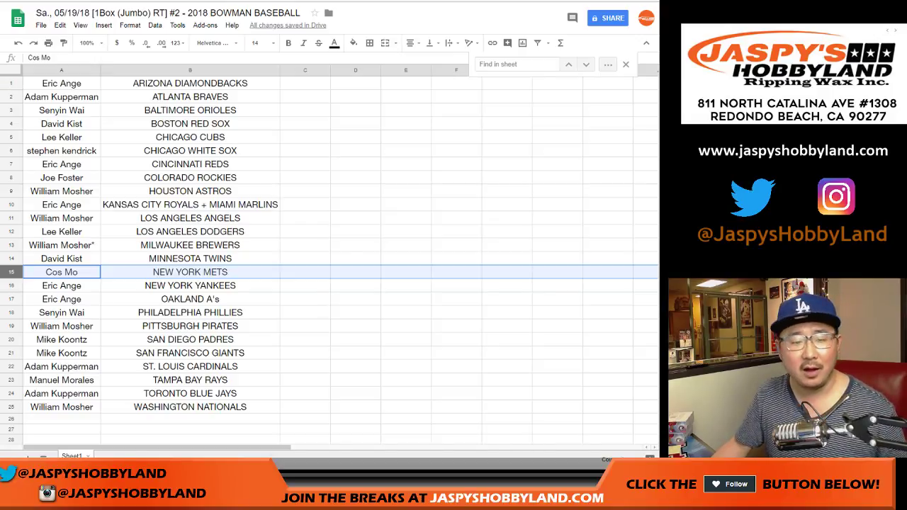
pyautogui.click(62, 272)
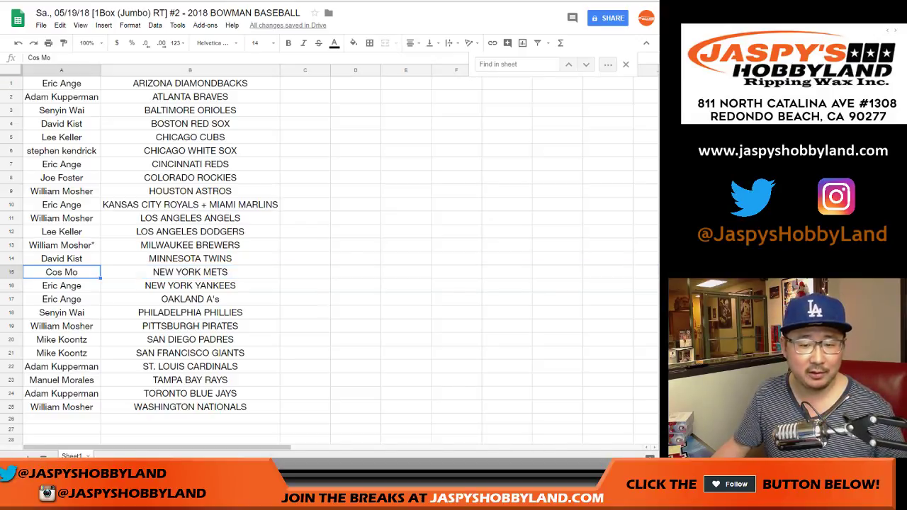
pyautogui.click(305, 272)
pyautogui.write('Cos Mo')
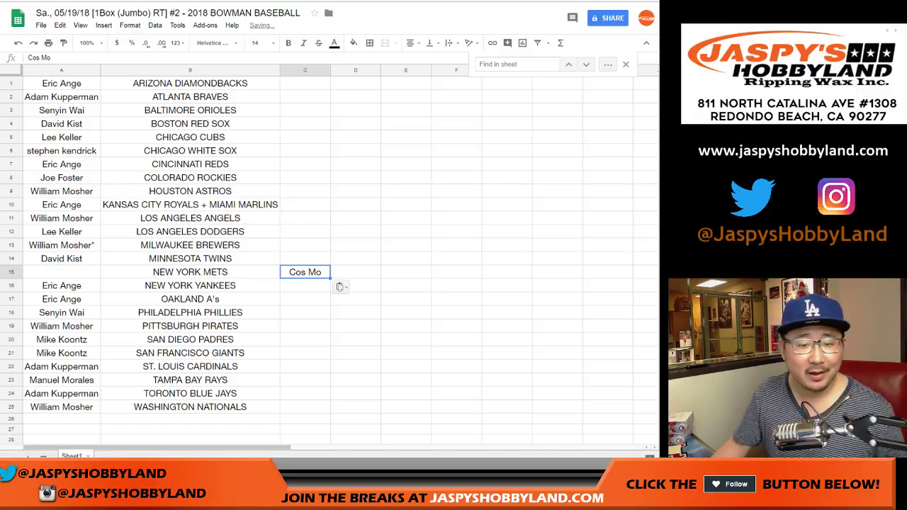
pyautogui.click(61, 137)
pyautogui.hotkey('ctrl', 'x')
pyautogui.click(304, 137)
pyautogui.hotkey('ctrl', 'v')
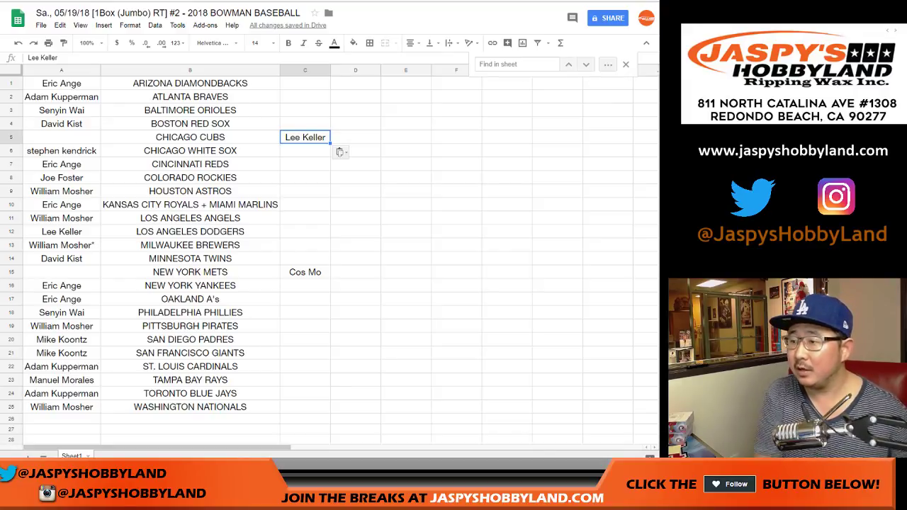
pyautogui.click(304, 272)
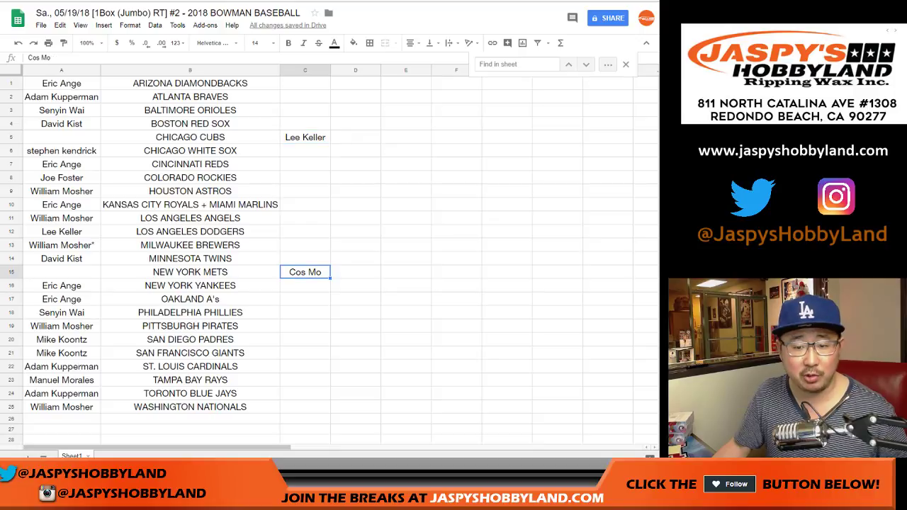
pyautogui.hotkey('ctrl', 'x')
pyautogui.click(62, 137)
pyautogui.hotkey('ctrl', 'v')
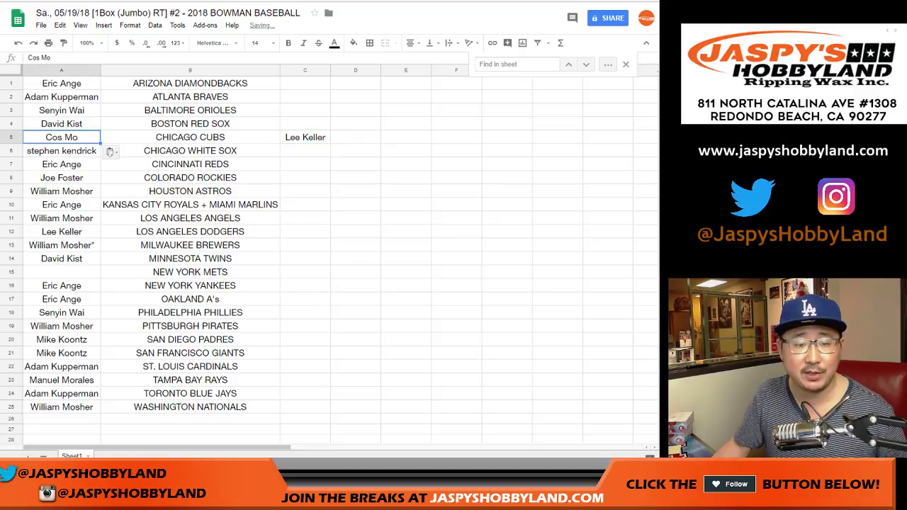
pyautogui.click(304, 137)
pyautogui.hotkey('ctrl', 'x')
pyautogui.click(62, 273)
pyautogui.hotkey('ctrl', 'v')
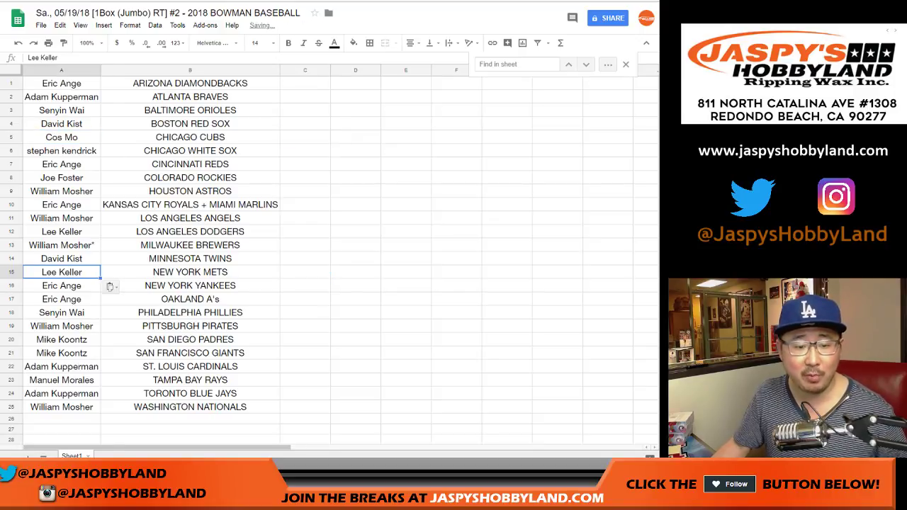
pyautogui.doubleClick(190, 137)
# - Append -T to CHICAGO CUBS in B5 and NEW YORK METS in B15, then select A1:B25
pyautogui.write('-T')
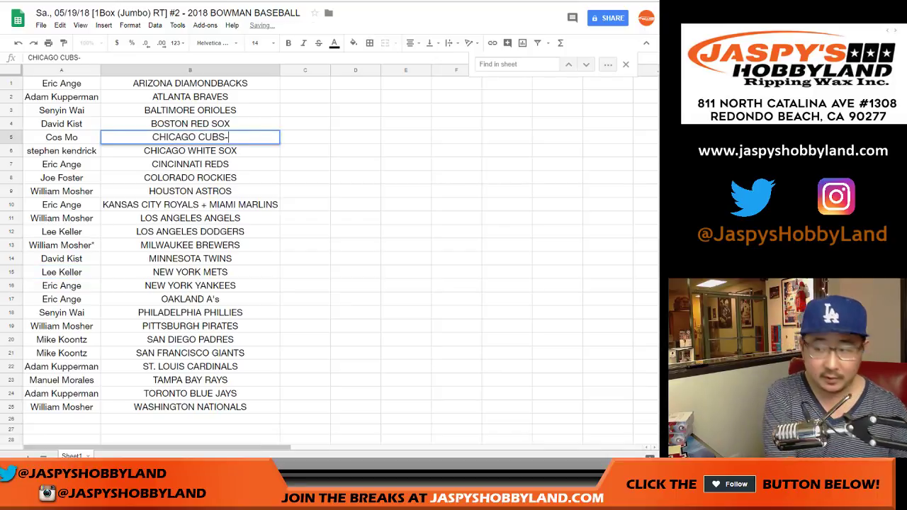
pyautogui.press('Return')
pyautogui.click(190, 164)
pyautogui.click(190, 217)
pyautogui.click(190, 258)
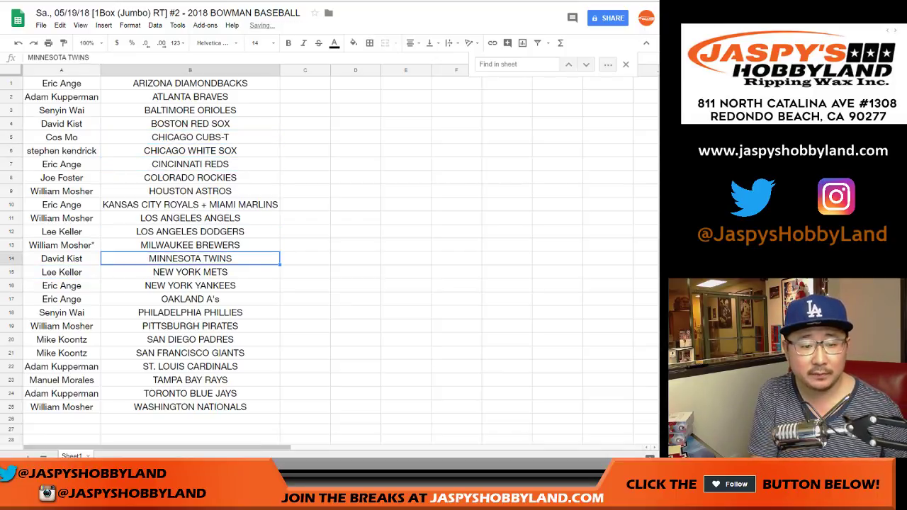
pyautogui.press('Down')
pyautogui.press('Down')
pyautogui.press('Up')
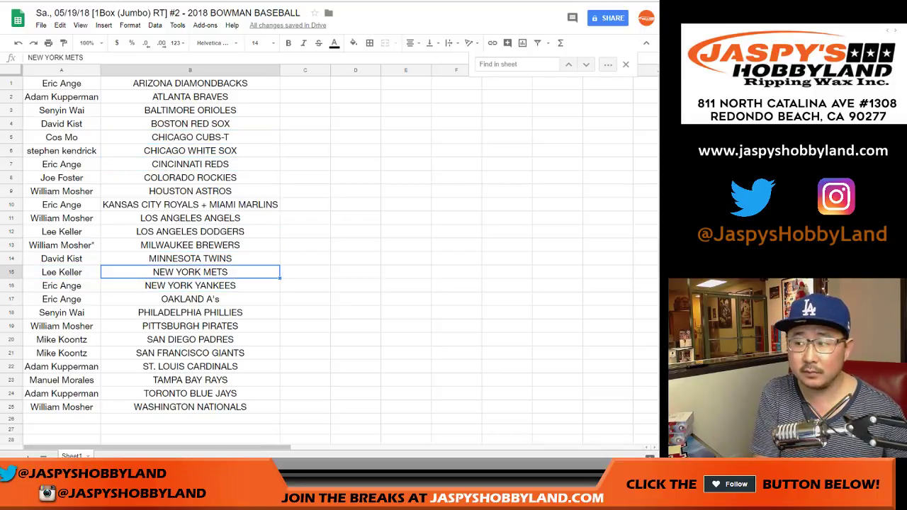
pyautogui.press('Return')
pyautogui.write('-T')
pyautogui.press('Return')
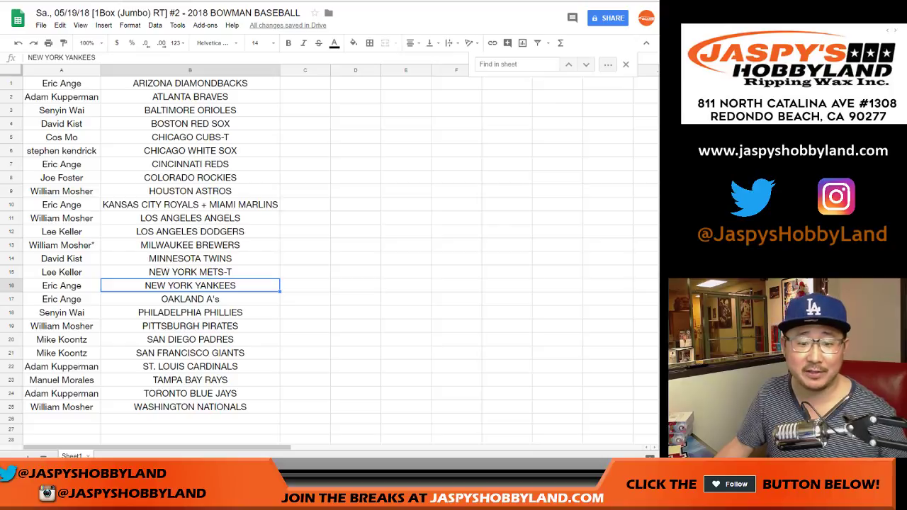
pyautogui.click(62, 83)
pyautogui.keyDown('shift'); pyautogui.click(190, 407); pyautogui.keyUp('shift')
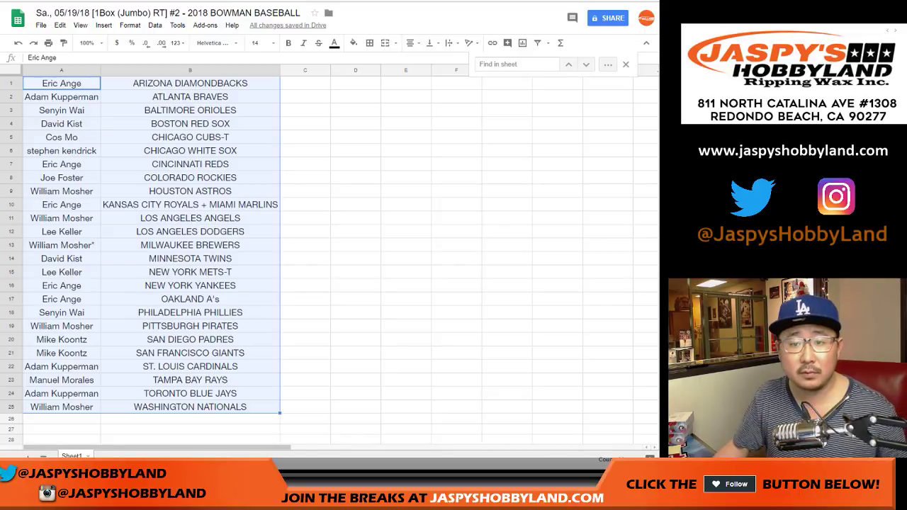
# - Apply all borders to every cell of the buyer and team list
pyautogui.click(369, 43)
pyautogui.click(374, 64)
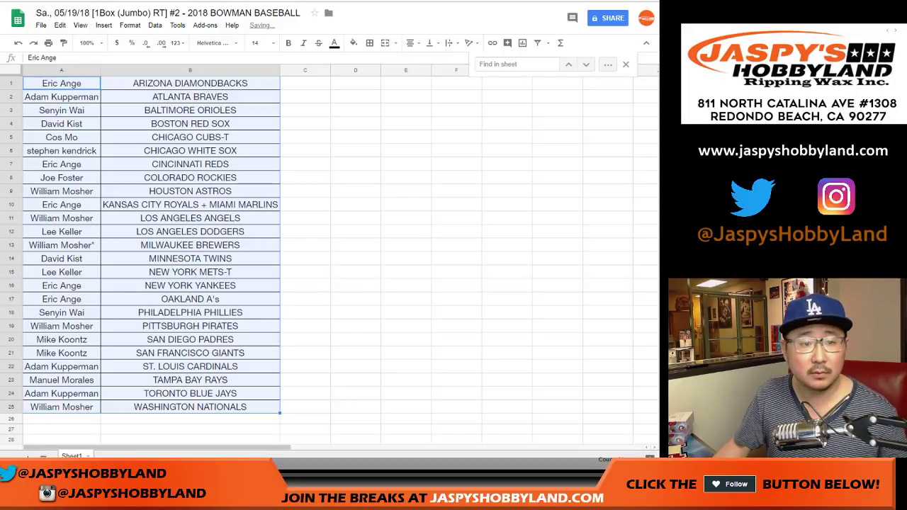
# - Print the sheet in portrait orientation with the workbook title as a header
pyautogui.click(48, 43)
pyautogui.click(594, 126)
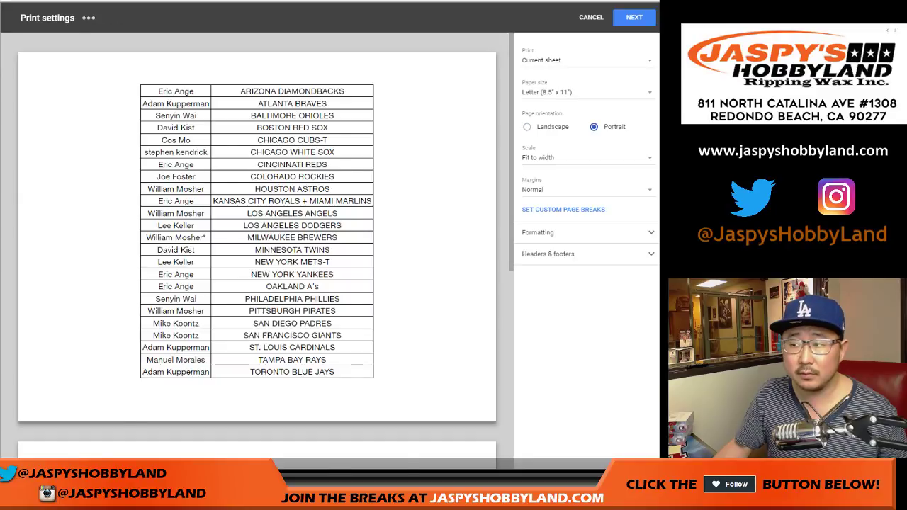
pyautogui.click(548, 254)
pyautogui.click(526, 285)
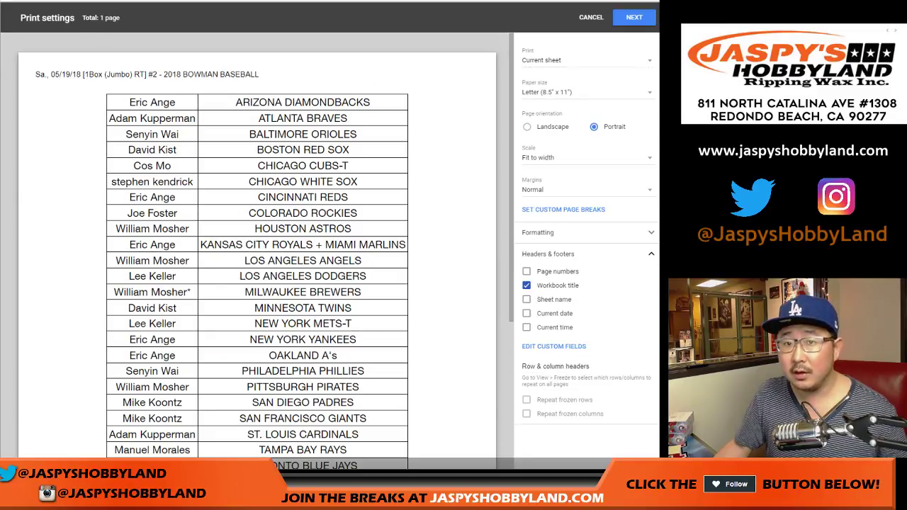
pyautogui.click(634, 17)
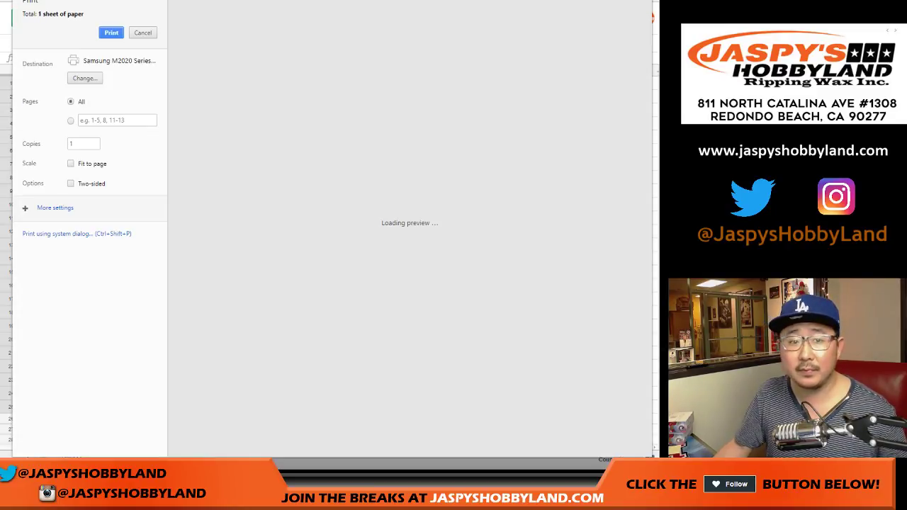
pyautogui.press('Return')
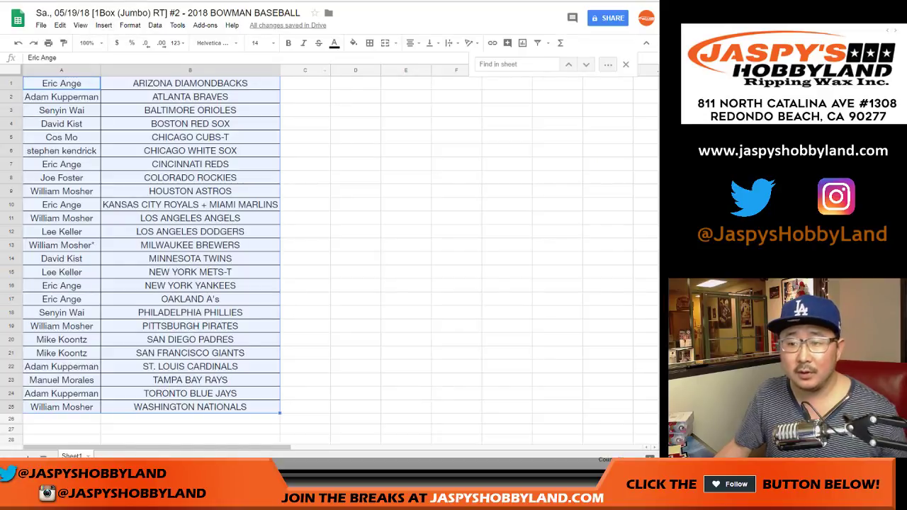